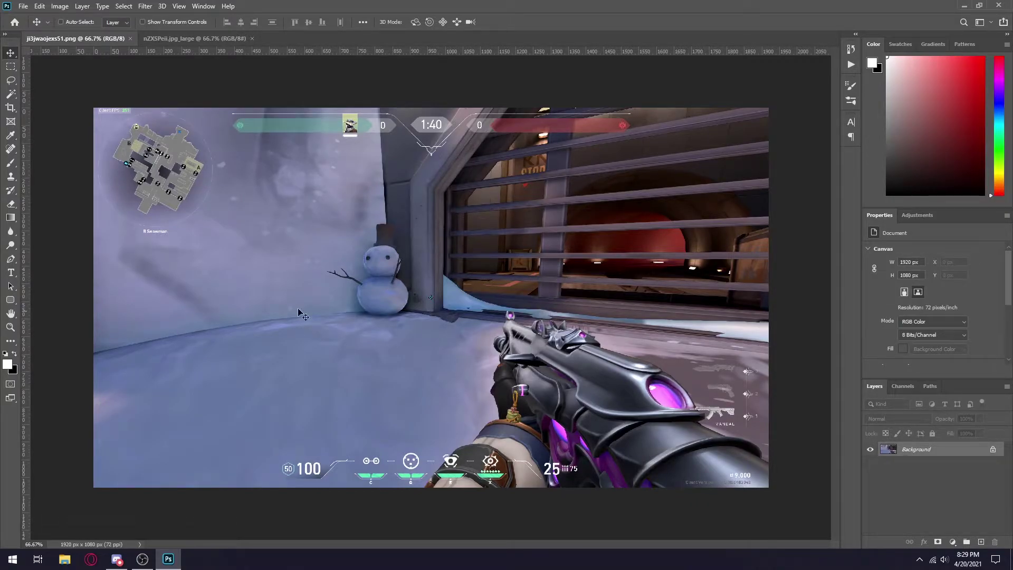
Create the blank Untitled-1 document at 1600 × 900 px, then return to the girl's photo tab.
left_click(23, 5)
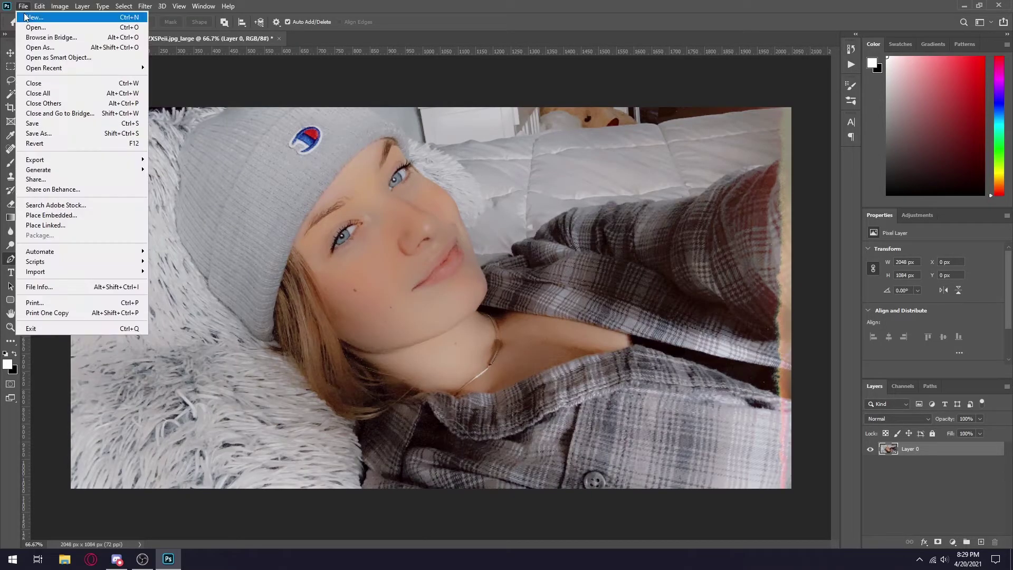
left_click(33, 17)
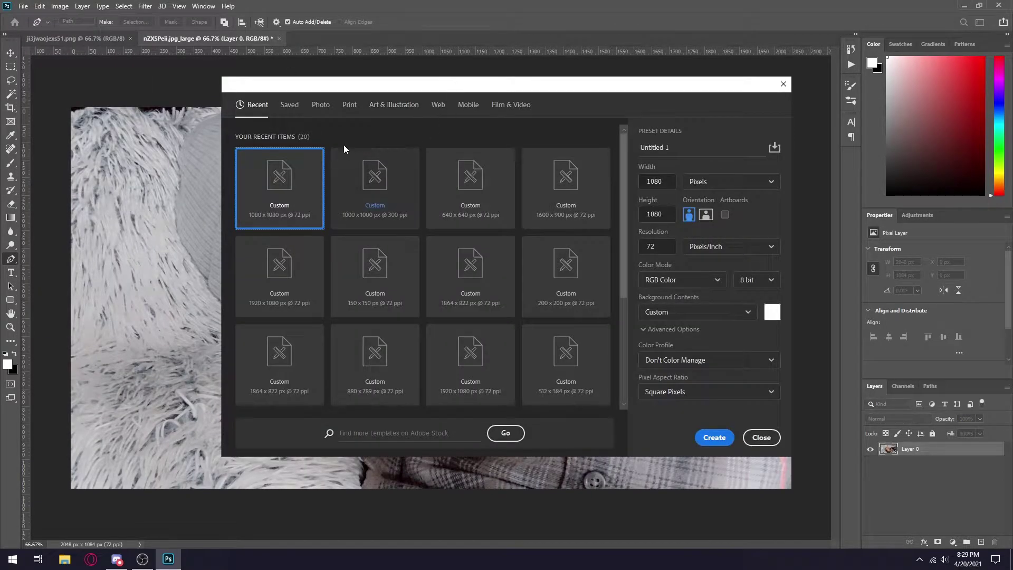
left_click(670, 185)
type("1")
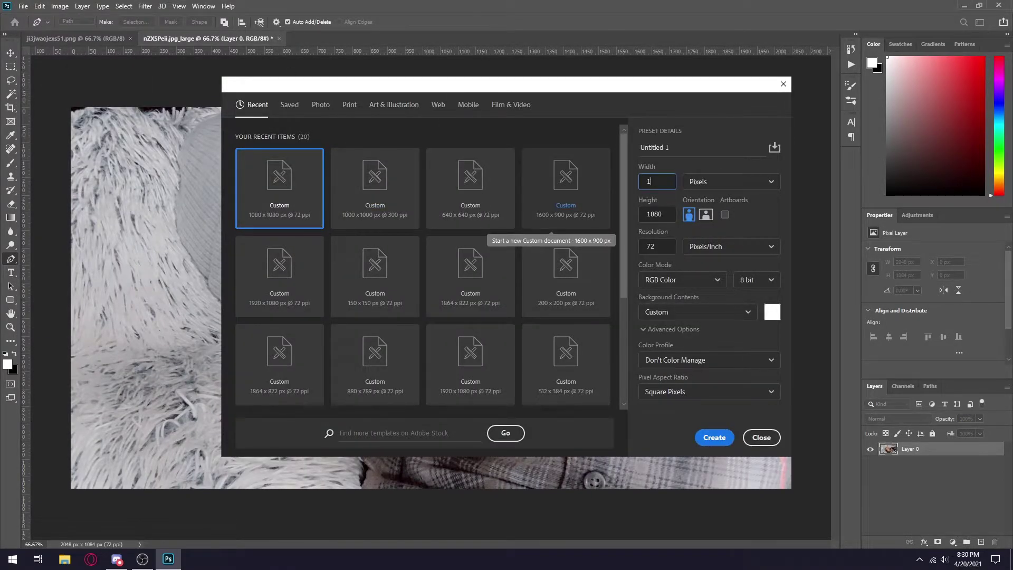
type("700")
key("Tab")
type("900")
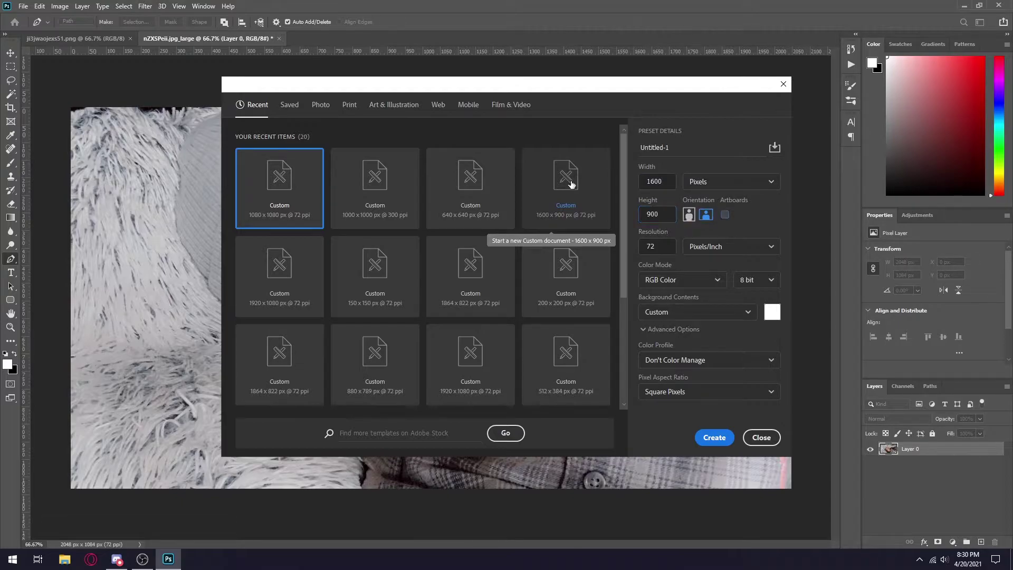
key("Tab")
key("Return")
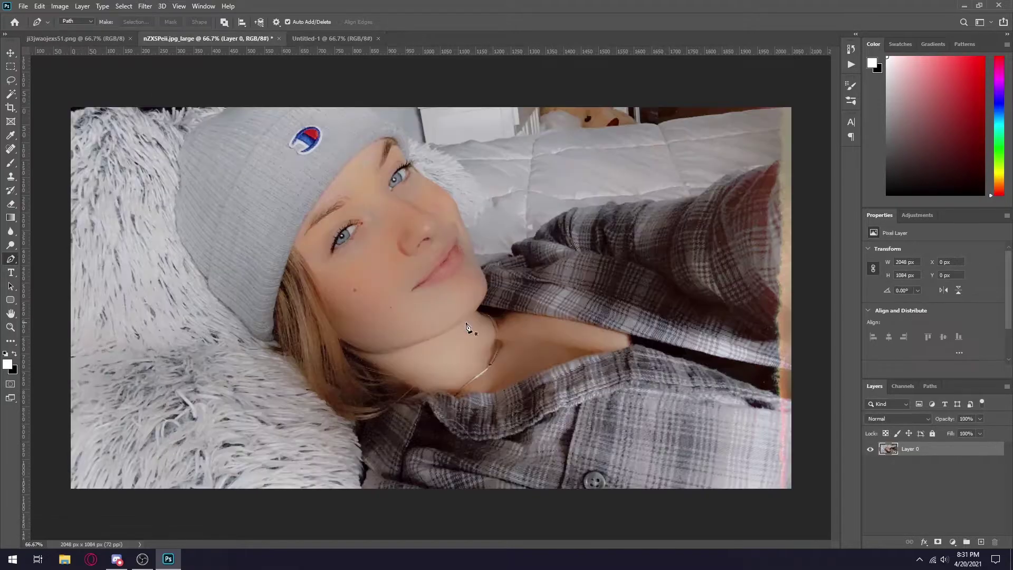
key("ctrl+shift+Tab")
Trace a closed Pen path around the girl along her fur edge.
left_click(312, 36)
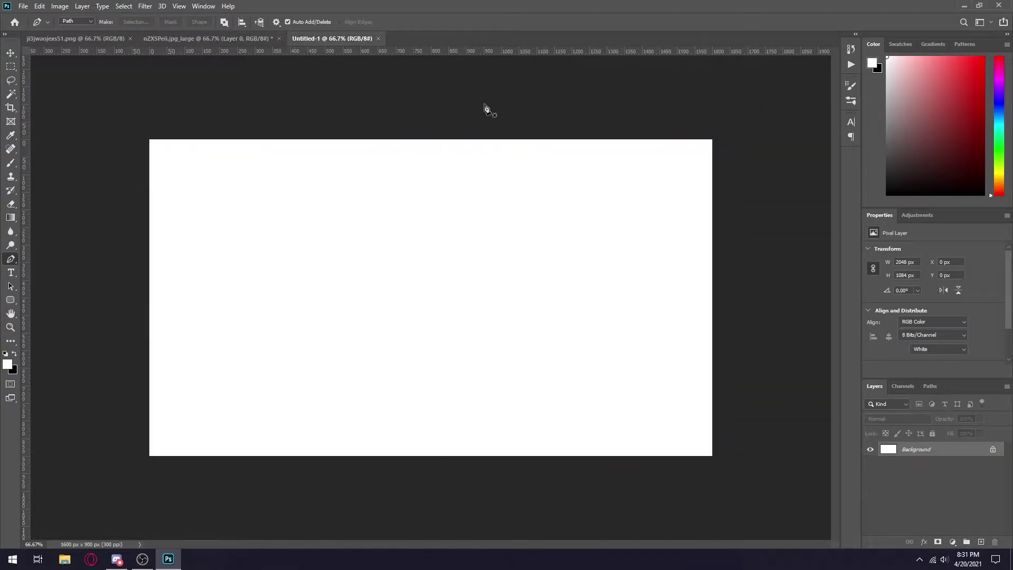
left_click(218, 36)
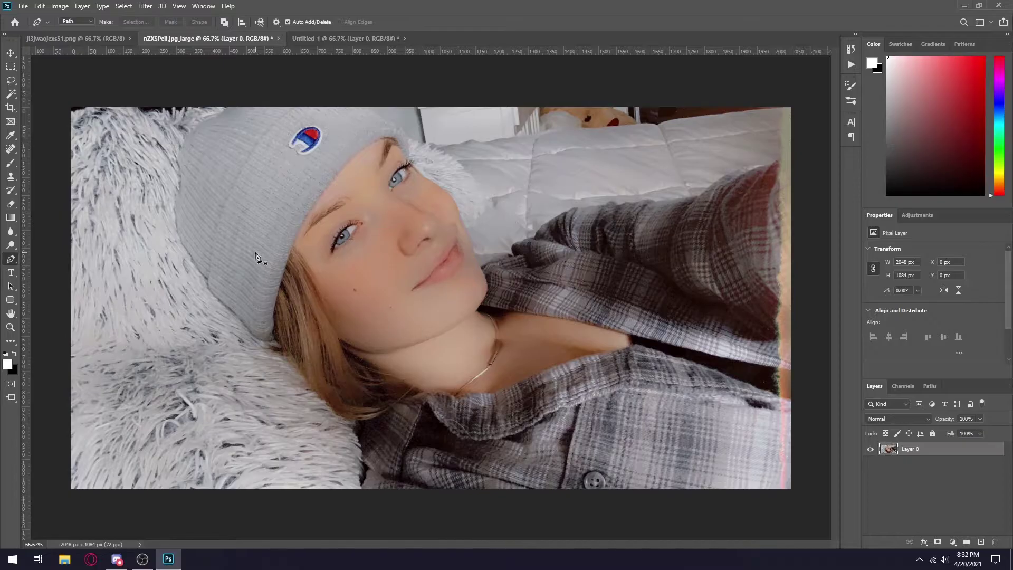
right_click(11, 258)
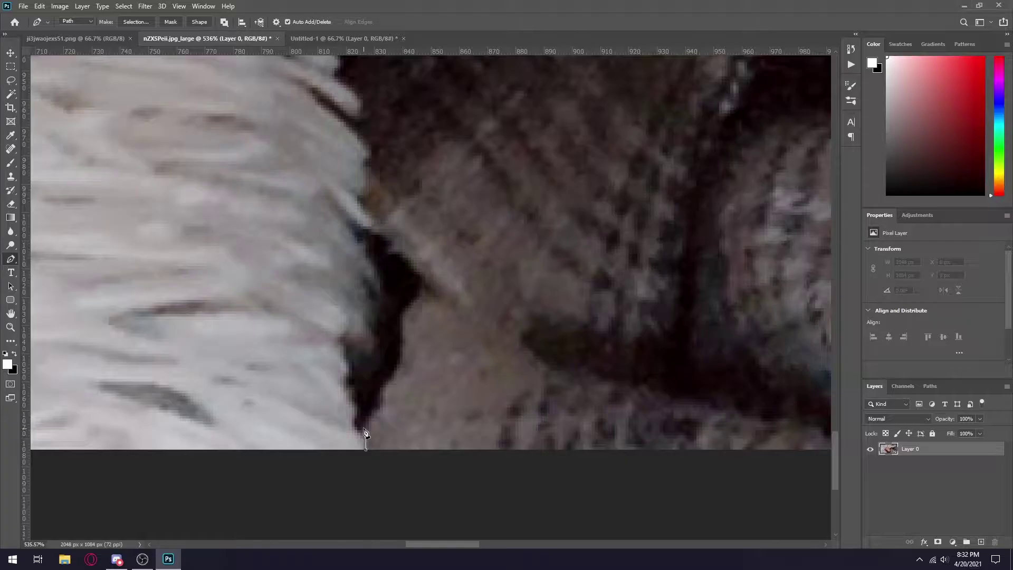
left_click(364, 427)
left_click(369, 418)
left_click(380, 406)
left_click(383, 391)
left_click(396, 371)
left_click(399, 361)
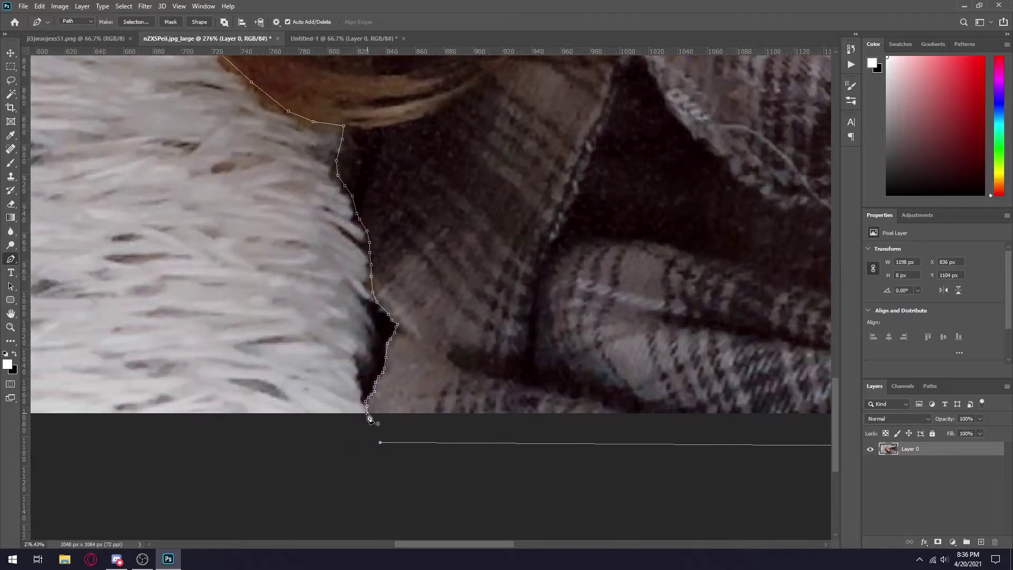
left_click(367, 414)
Turn the path into a 0-feather selection, copy the girl to Layer 1, and hide Layer 0.
key("ctrl+0")
right_click(440, 260)
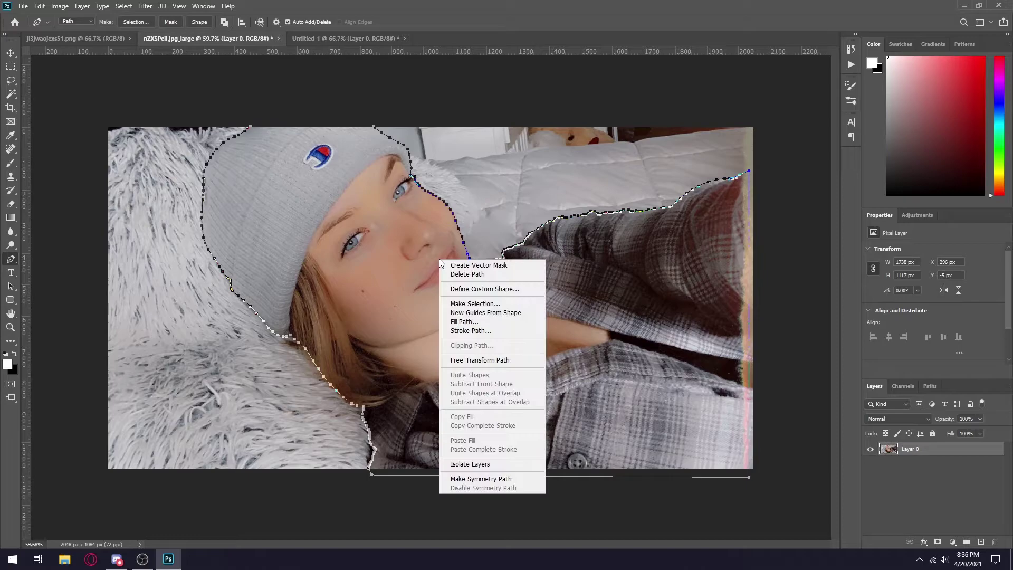
left_click(480, 304)
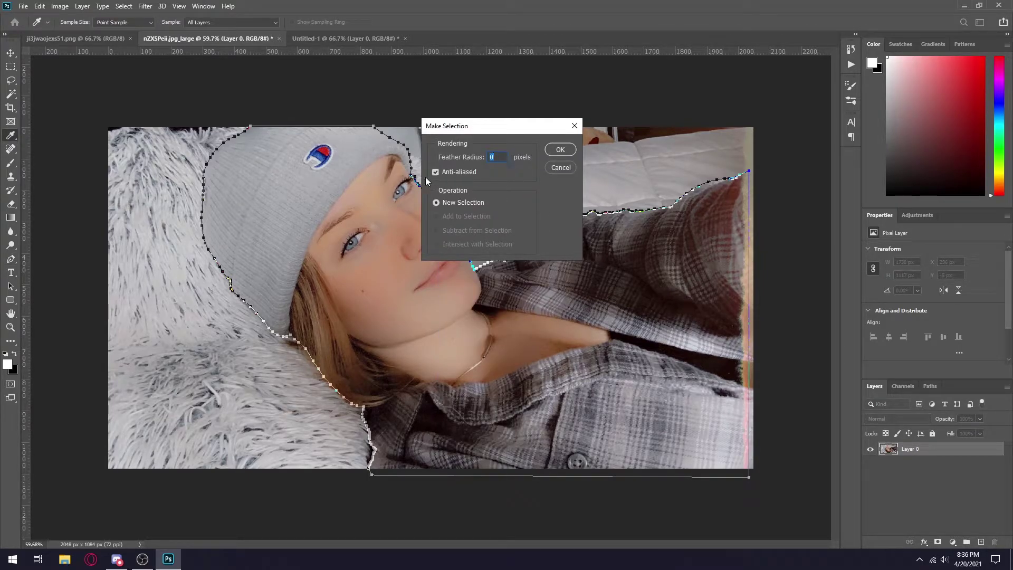
key("Return")
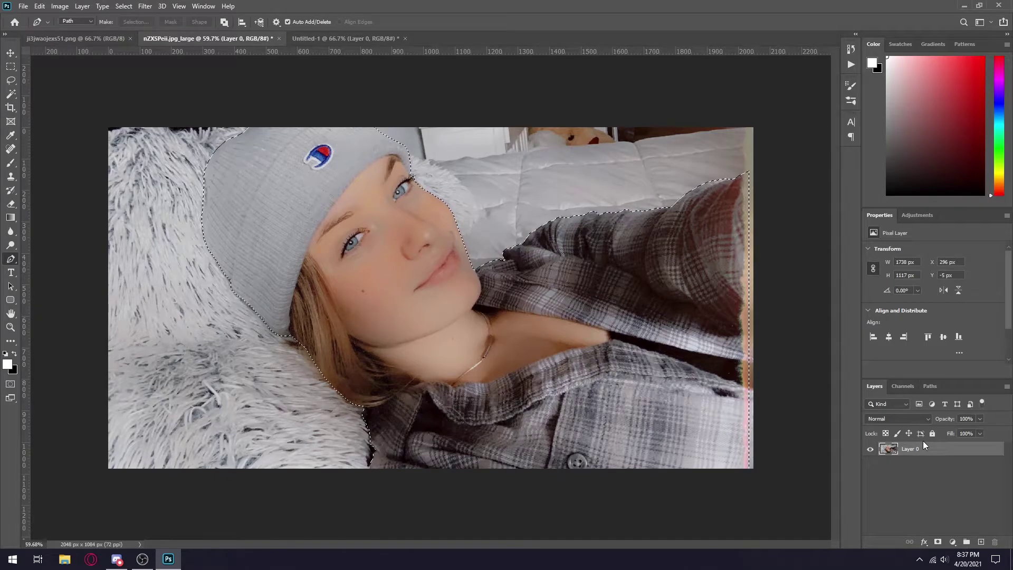
key("ctrl+j")
left_click(871, 463)
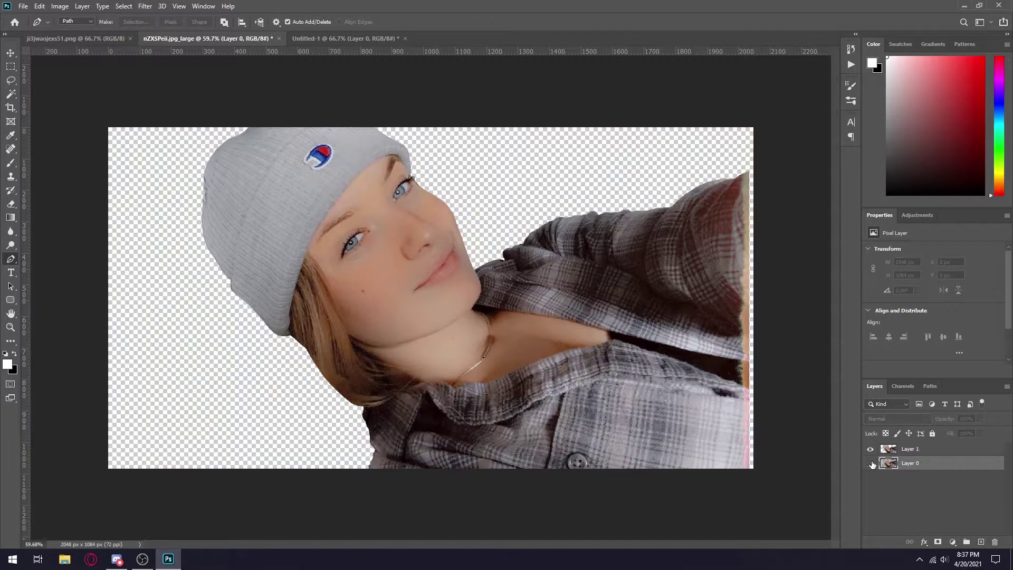
Move the girl cutout into Untitled-1, rotating it about 30 degrees and placing it right.
key("v")
left_click(359, 210, "ctrl")
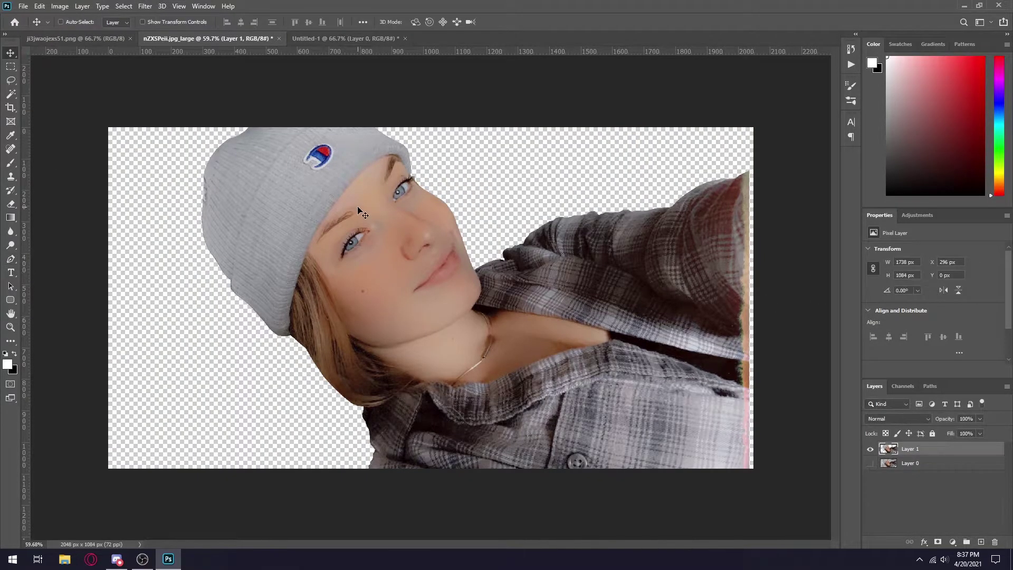
left_click_drag(386, 237, 519, 319)
key("ctrl+t")
left_click_drag(511, 250, 589, 248)
left_click_drag(552, 198, 582, 196)
left_click_drag(563, 264, 553, 281)
left_click_drag(573, 193, 609, 207)
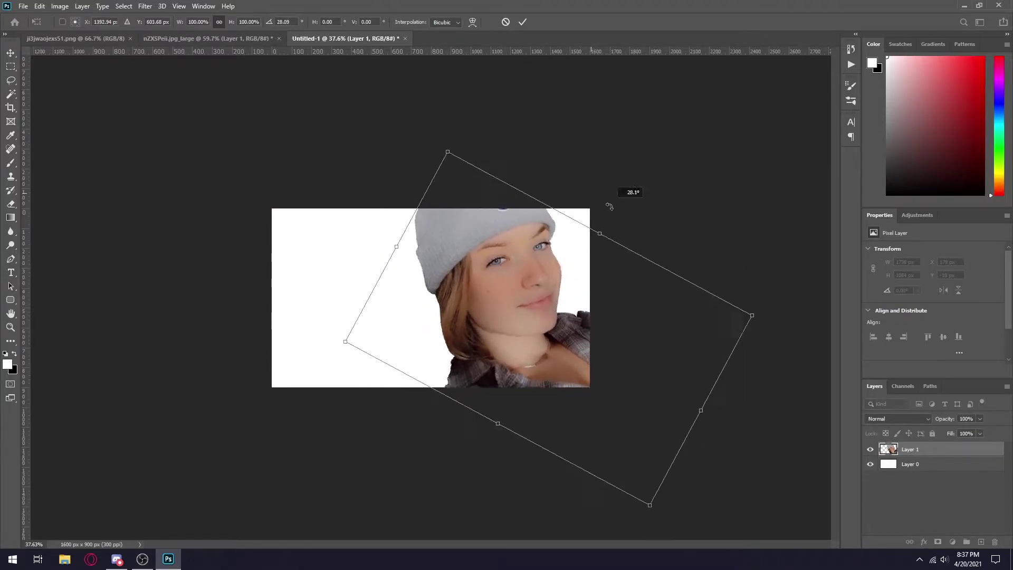
left_click_drag(563, 265, 554, 265)
key("ctrl+plus")
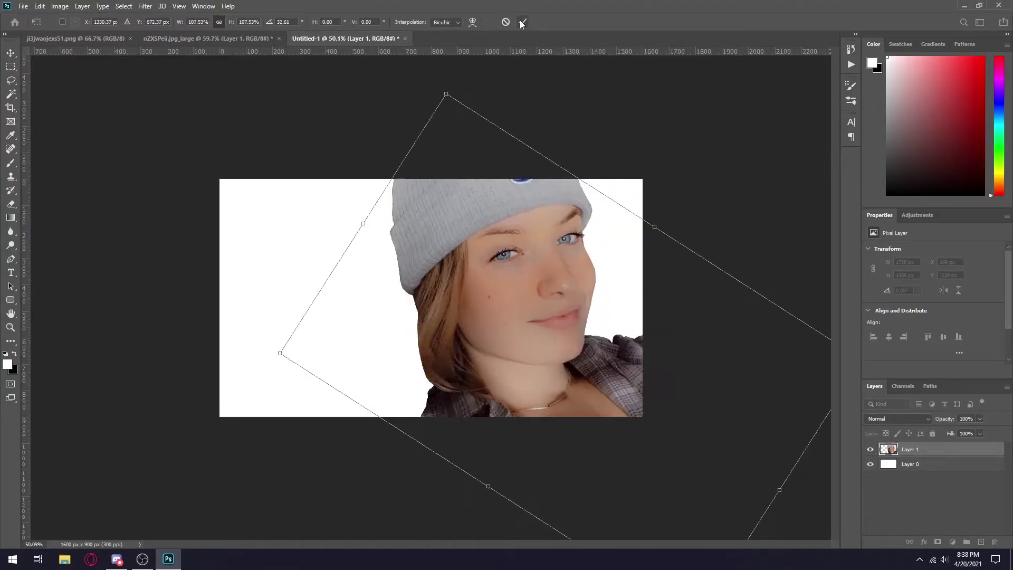
key("Return")
Bring in the gameplay screenshot below the girl, then scale and stretch it to fill the frame.
left_click_drag(568, 196, 409, 301)
key("ctrl+bracketleft")
key("ctrl+t")
scroll(409, 300, "down", 2)
left_click_drag(219, 187, 235, 196)
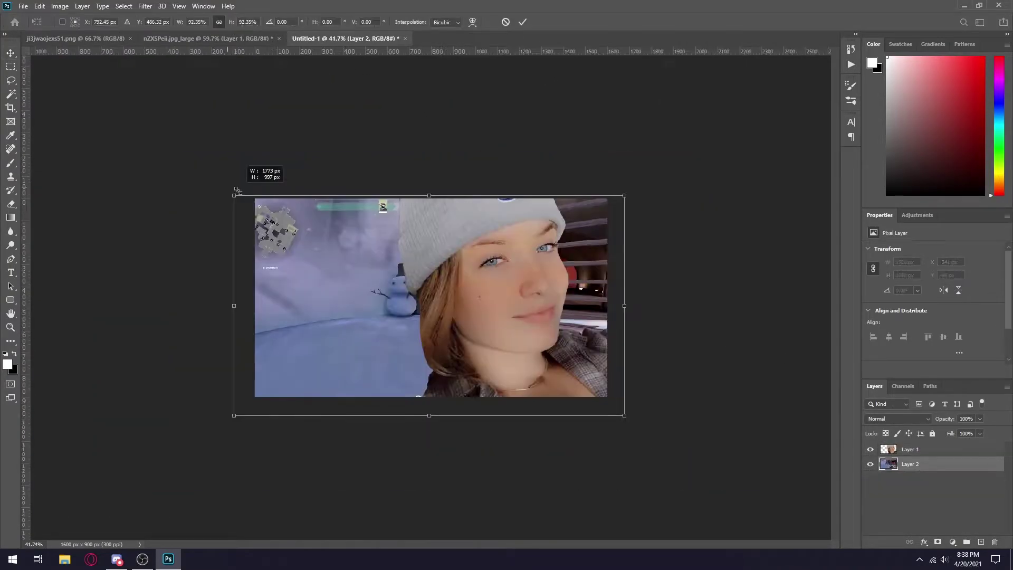
left_click_drag(623, 415, 608, 405)
left_click_drag(235, 406, 226, 409)
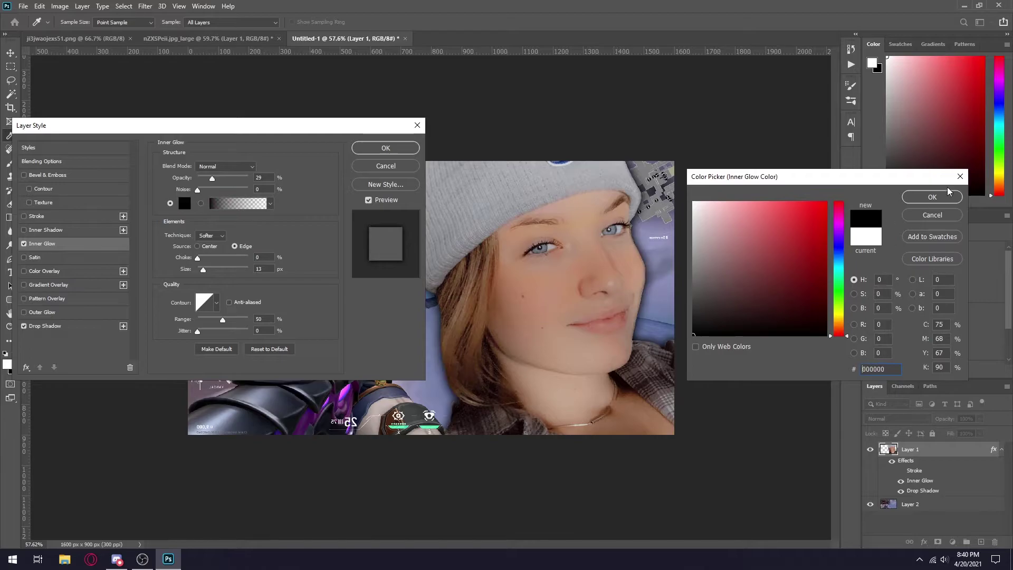
Set the girl's inner glow colour to black and her drop shadow size to 40.
left_click(943, 193)
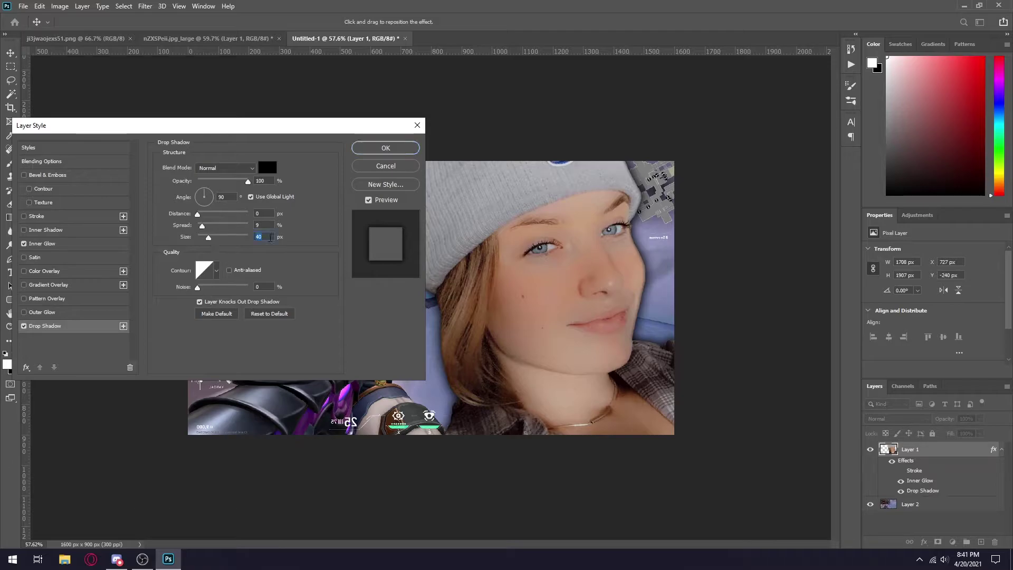
left_click_drag(210, 240, 207, 237)
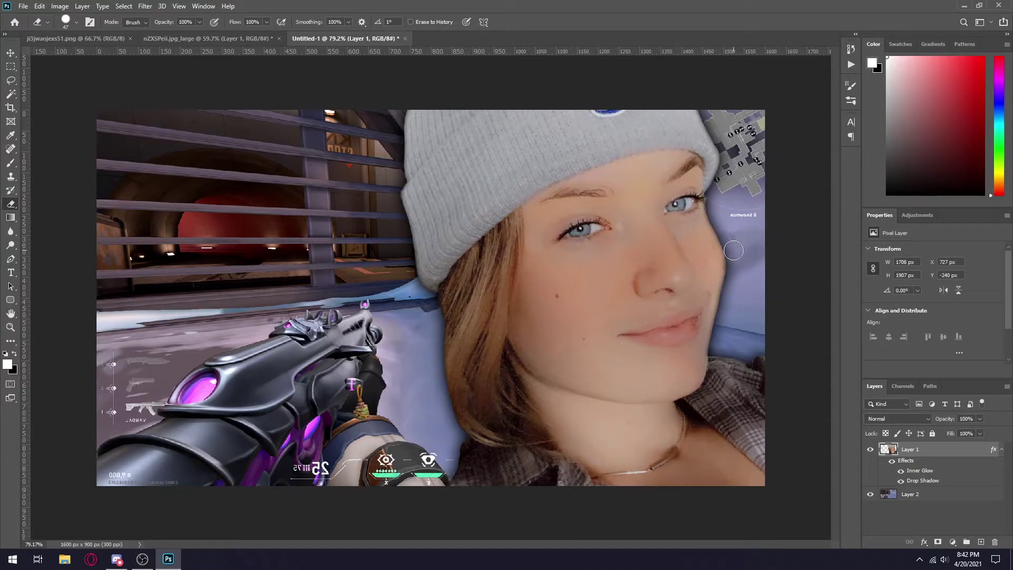
Erase leftover background remnants along the girl's cheek, neck and beanie edges.
scroll(734, 255, "up", 5)
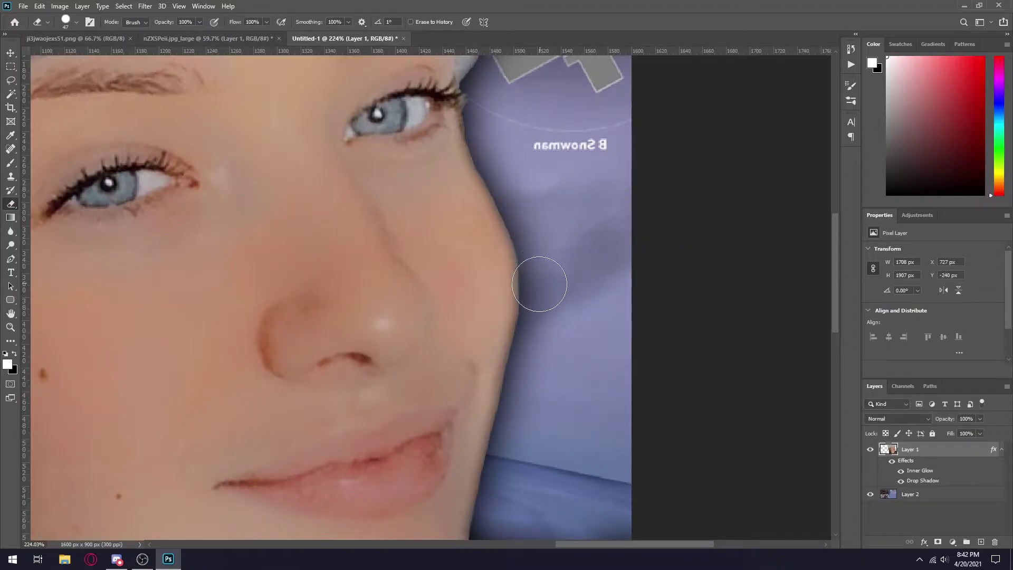
mouse_move(520, 190)
left_mouse_down()
mouse_move(541, 265)
mouse_move(530, 342)
left_mouse_up()
scroll(530, 342, "up", 2)
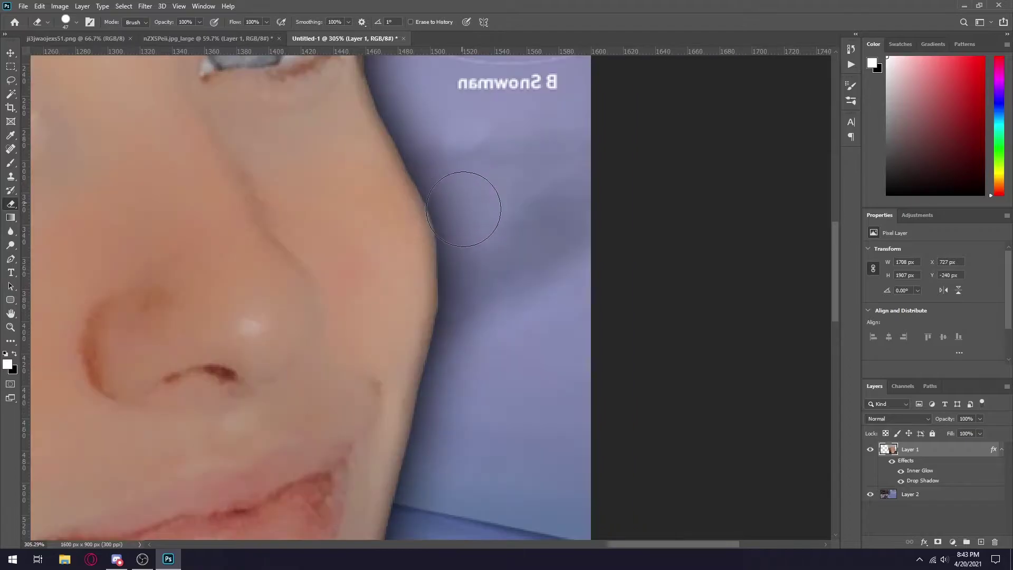
mouse_move(471, 238)
left_mouse_down()
mouse_move(485, 311)
mouse_move(474, 413)
left_mouse_up()
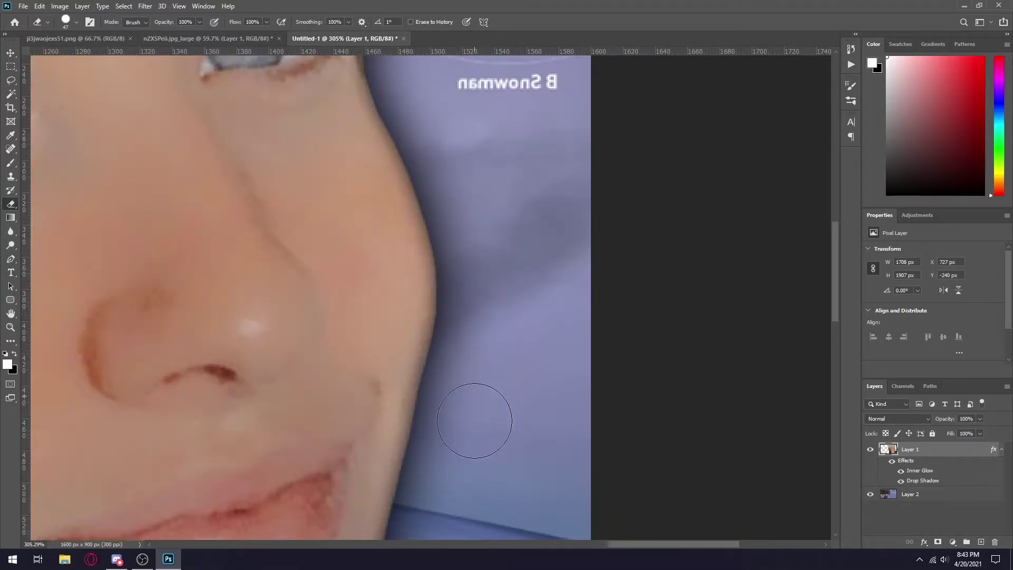
scroll(496, 290, "down", 6)
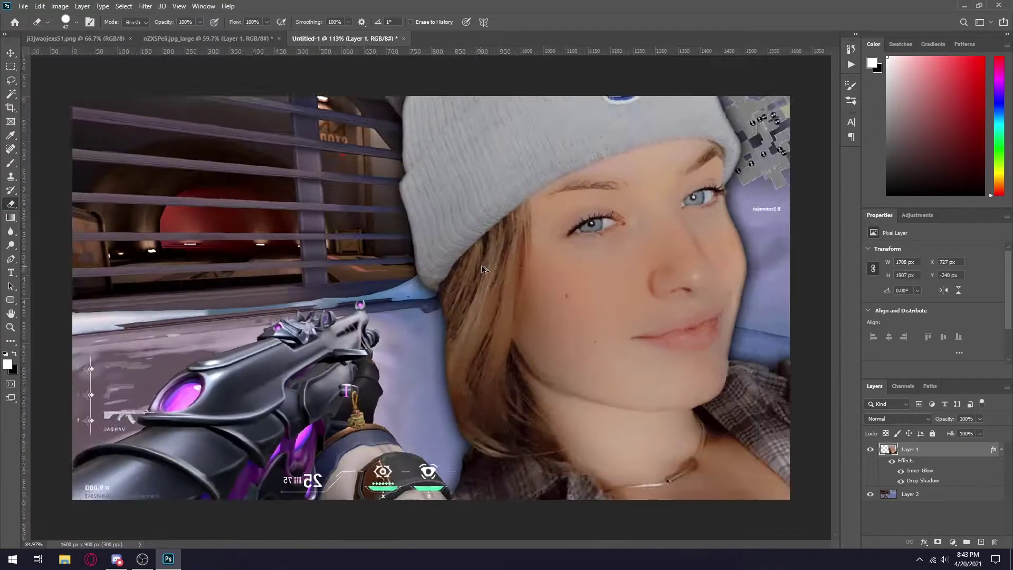
scroll(704, 338, "up", 6)
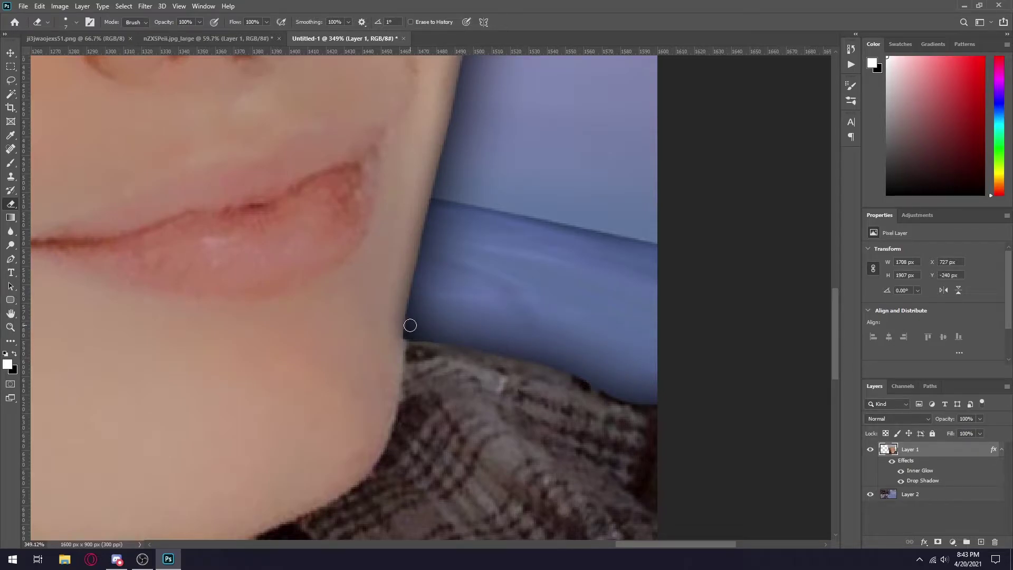
scroll(465, 122, "down", 6)
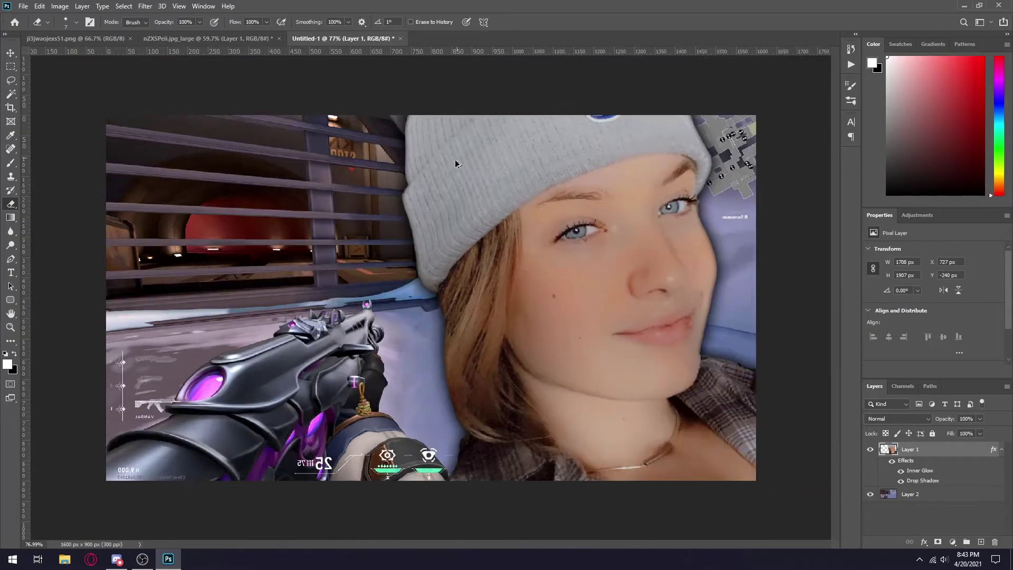
scroll(486, 443, "up", 6)
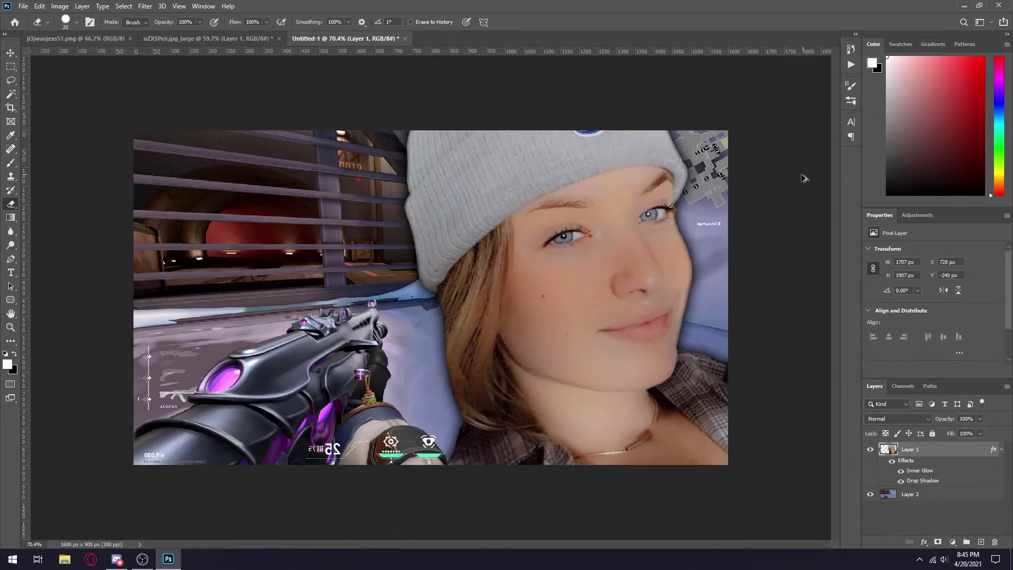
scroll(408, 234, "up", 5)
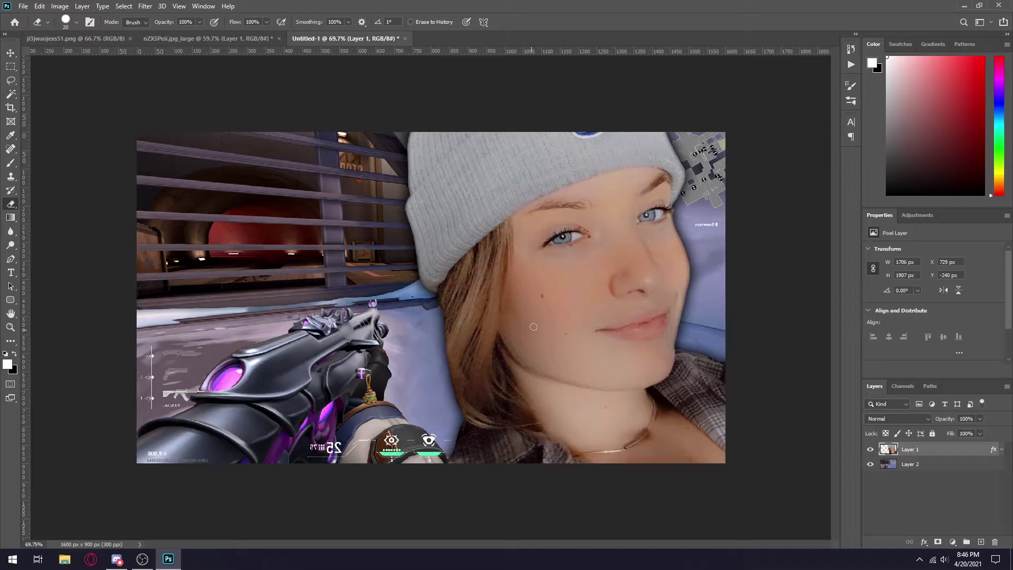
Add a Curves adjustment clipped to the girl and drag its top-right point left to brighten her.
left_click(917, 214)
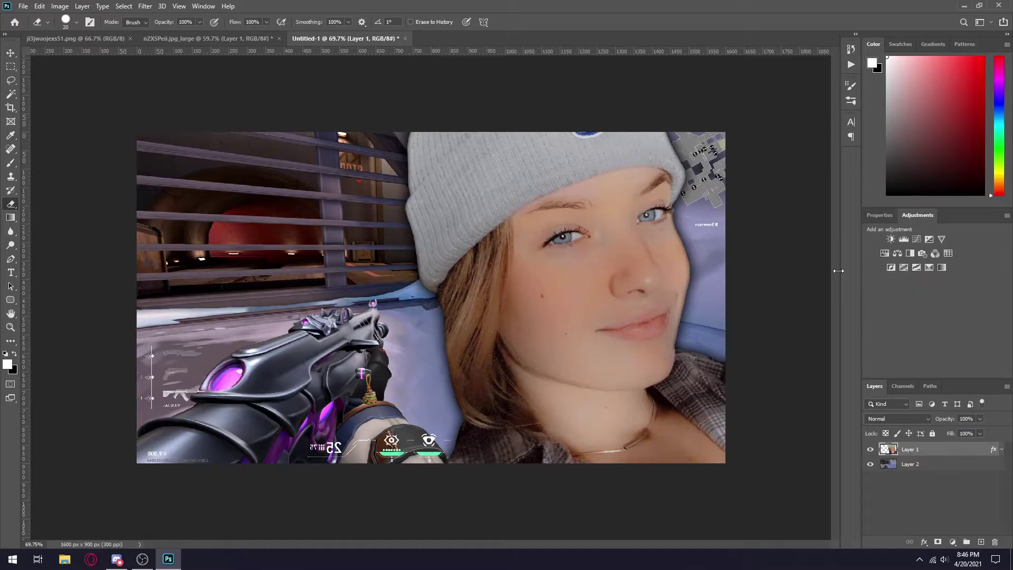
left_click(916, 239)
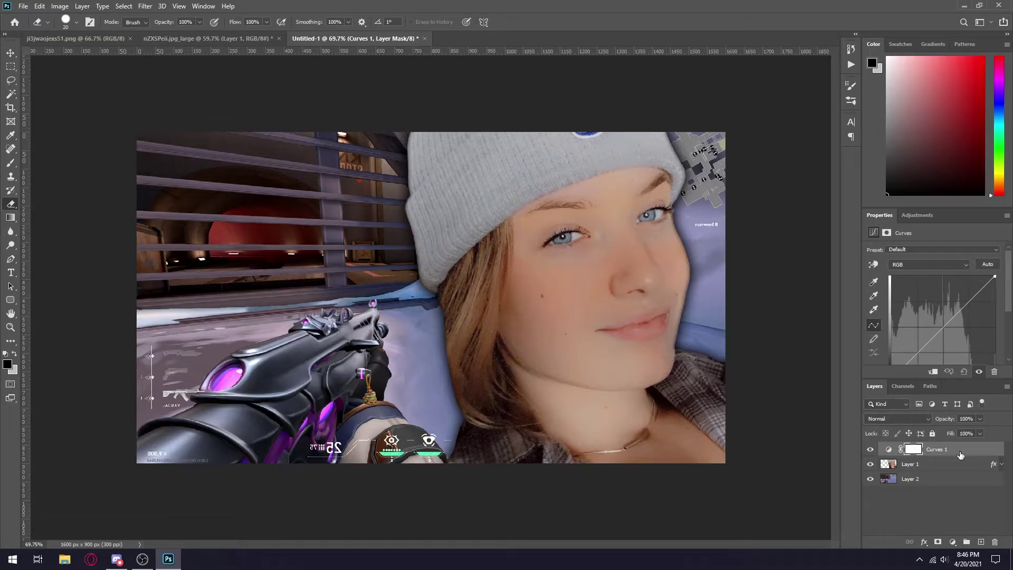
right_click(958, 448)
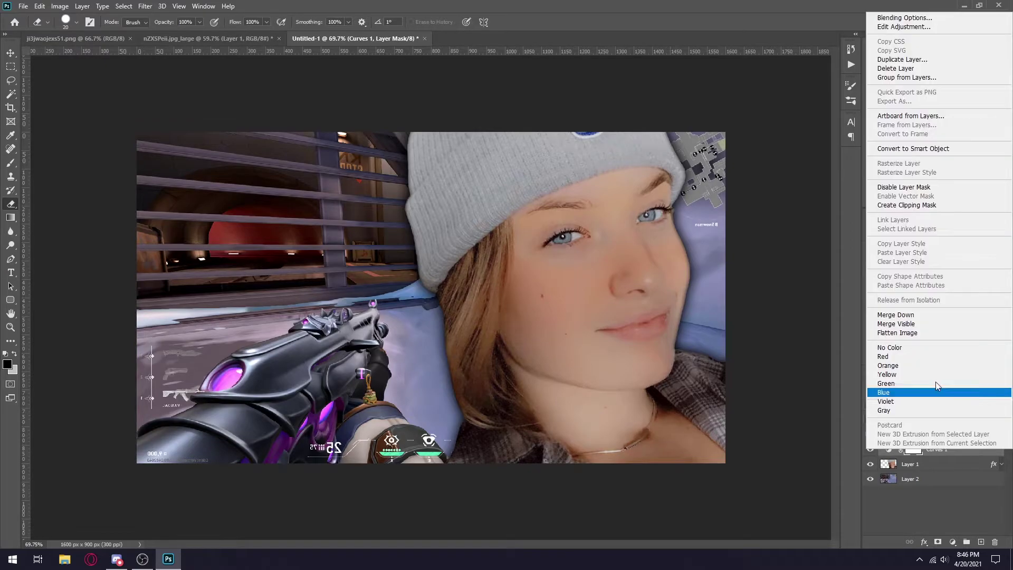
left_click(897, 208)
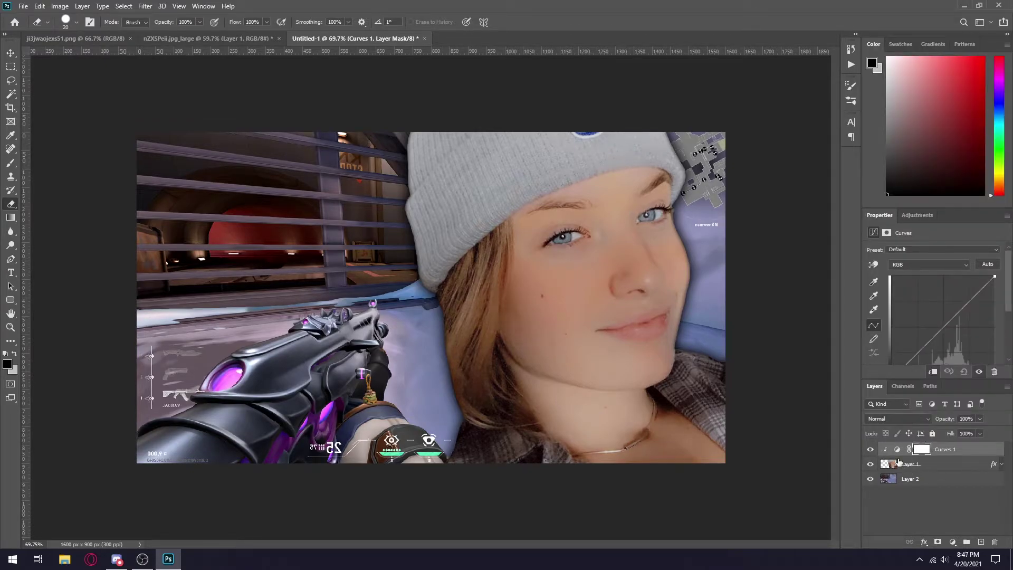
left_click(994, 276)
left_click_drag(995, 276, 986, 275)
left_click(870, 449)
left_click(870, 449)
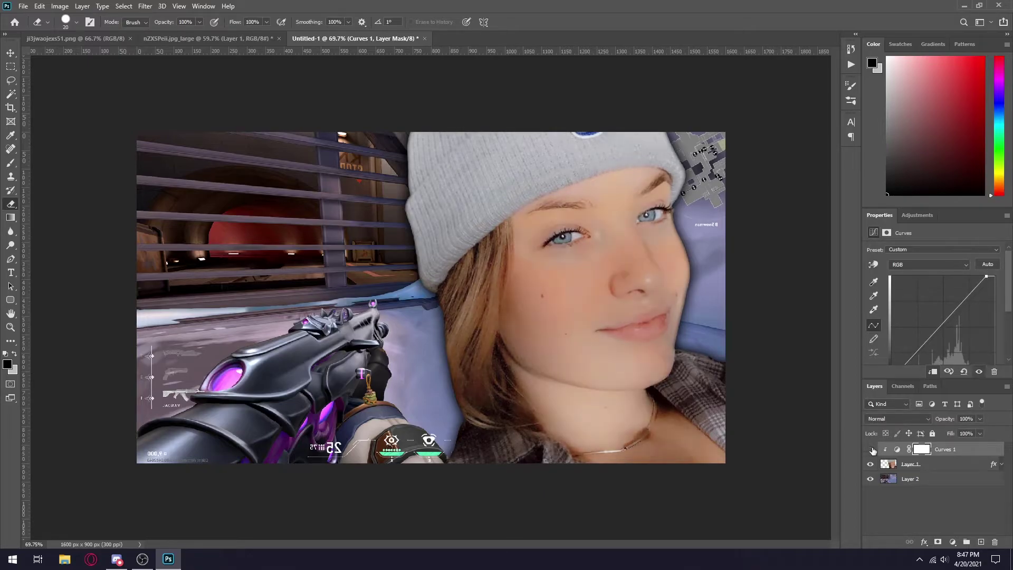
left_click(870, 449)
left_click(870, 449)
left_click(871, 449)
left_click(870, 449)
Add an Exposure adjustment set to +0.03.
left_click(918, 214)
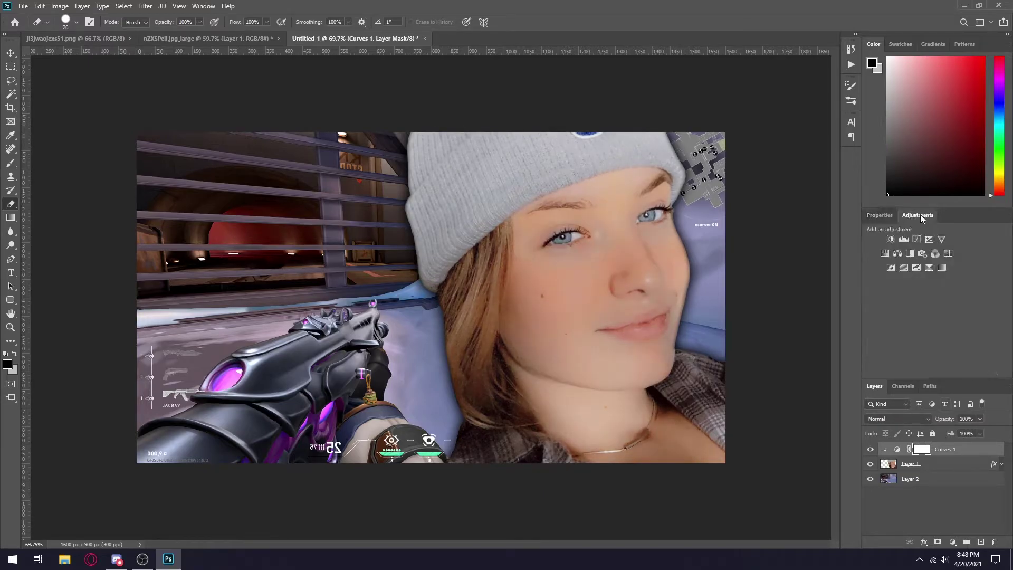
left_click(929, 239)
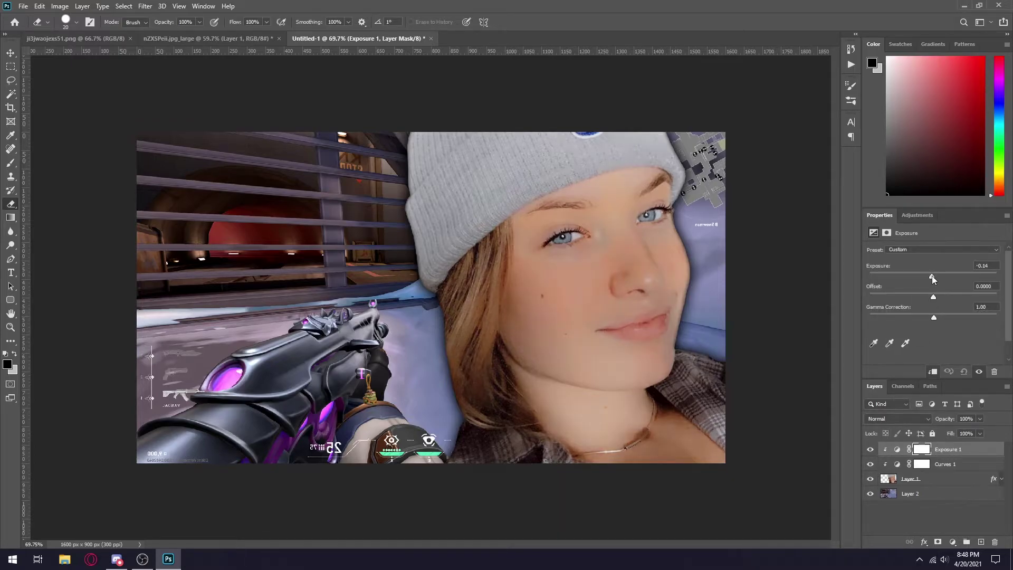
left_click_drag(933, 278, 933, 279)
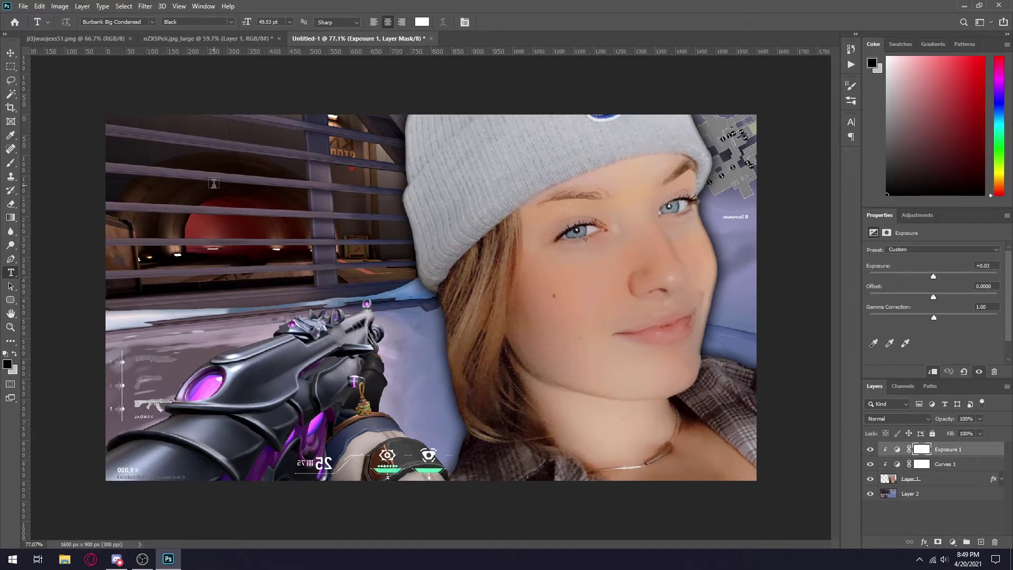
Type white CUSTOM in Burbank Big Condensed, duplicate it twice, and retype one copy as MATCH.
left_click(188, 189)
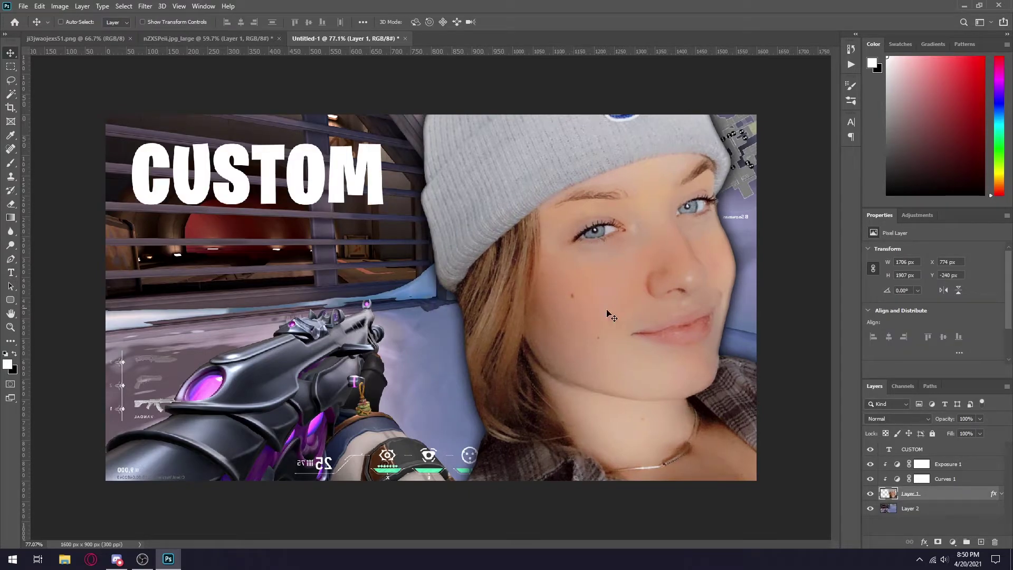
left_click(940, 449)
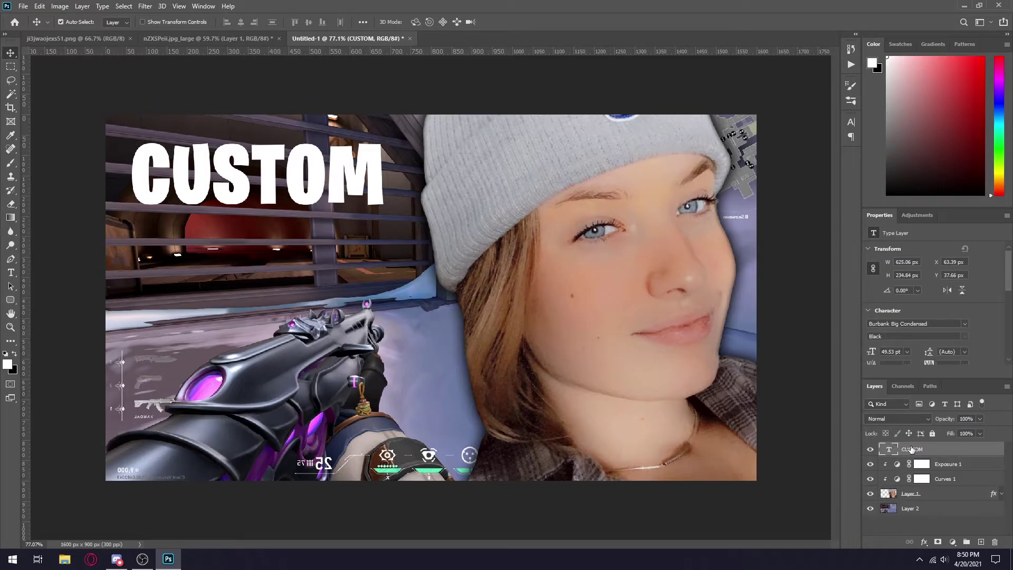
key("ctrl")
key("ctrl+j")
key("ctrl+j")
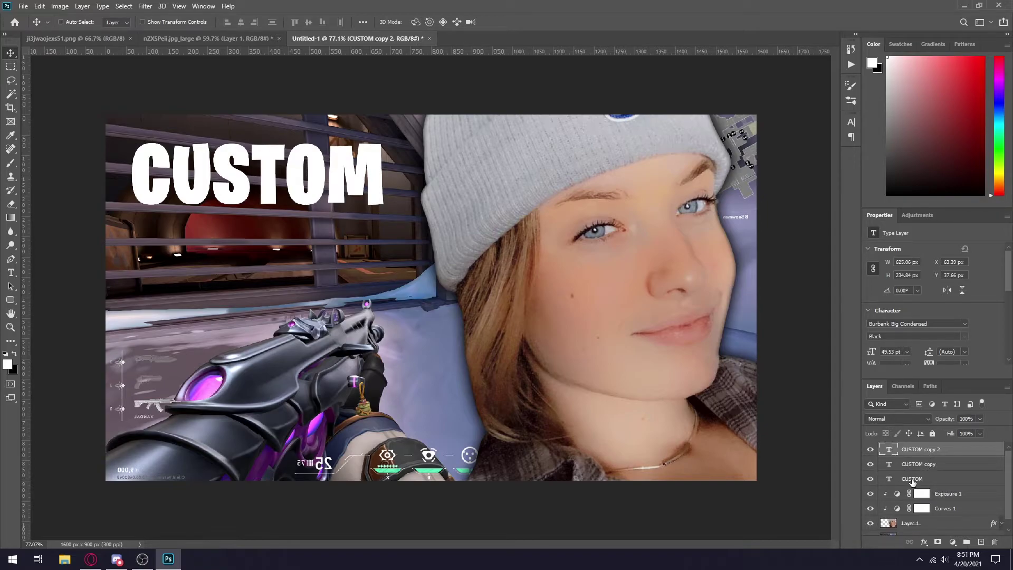
double_click(889, 465)
key("Return")
type("MATCH")
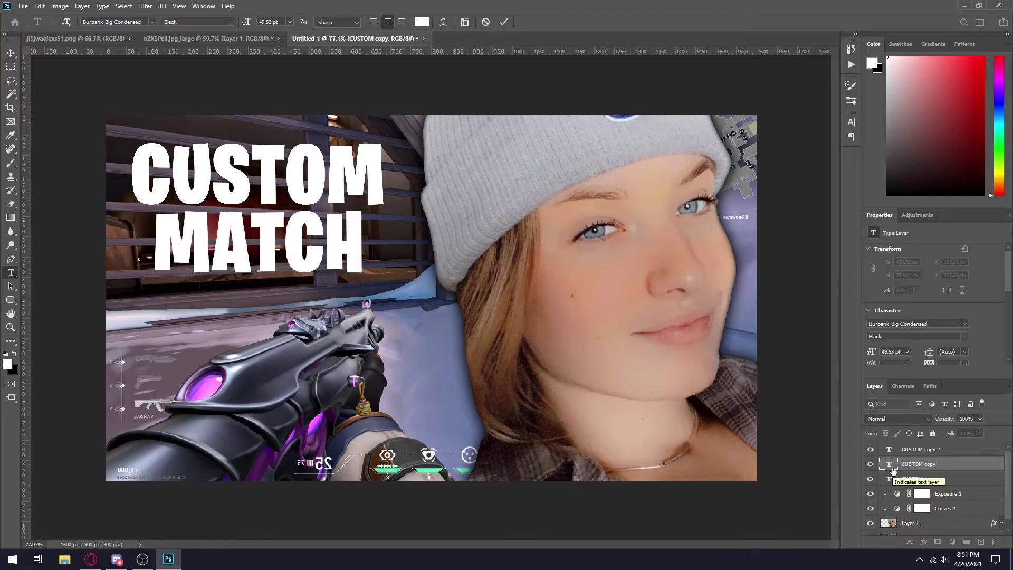
left_click(503, 22)
Shrink CUSTOM and shift it left, then select all its text and browse the font list.
key("v")
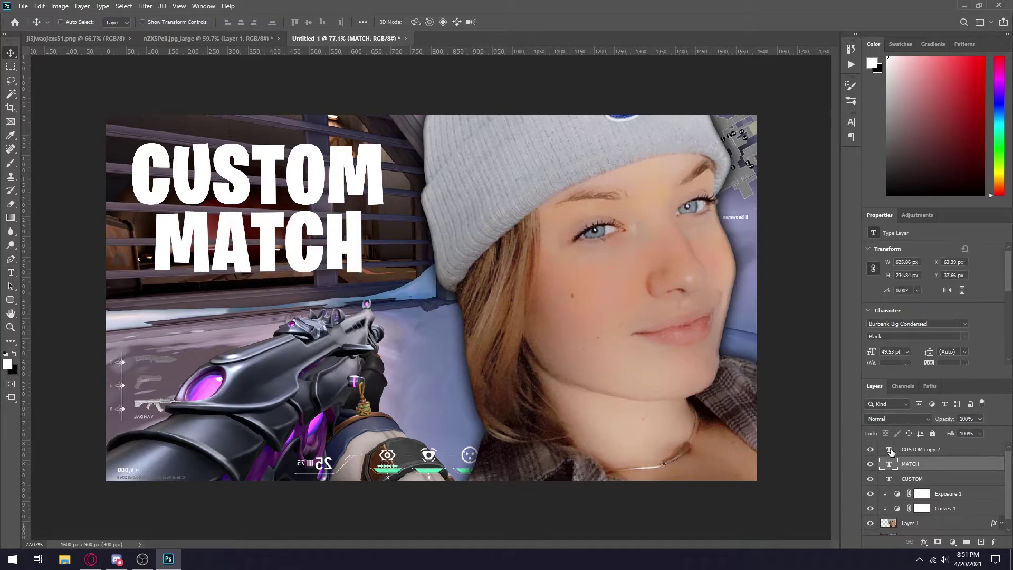
double_click(890, 451)
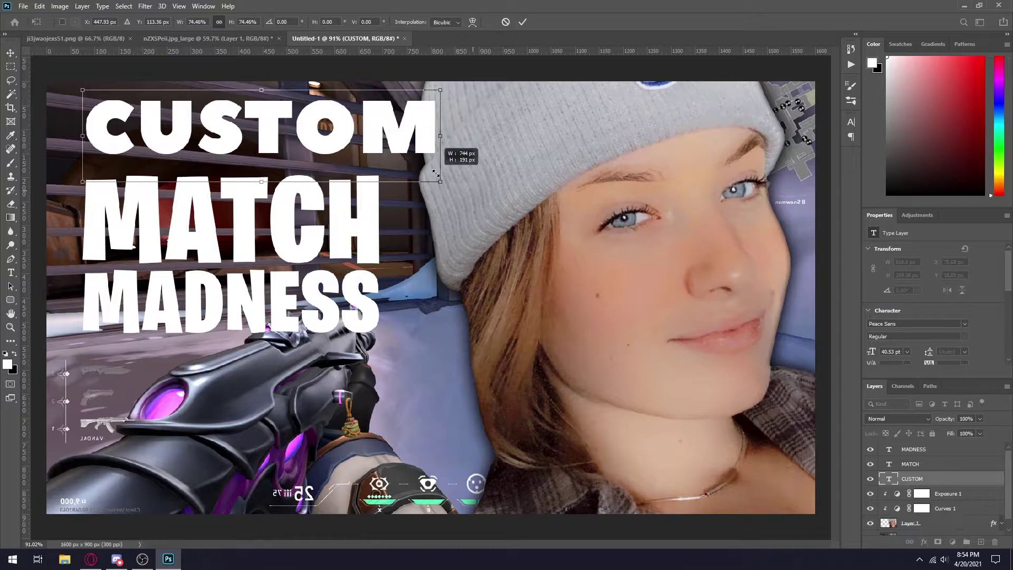
left_click_drag(436, 173, 393, 167)
left_click_drag(238, 129, 216, 137)
double_click(222, 135)
key("ctrl+a")
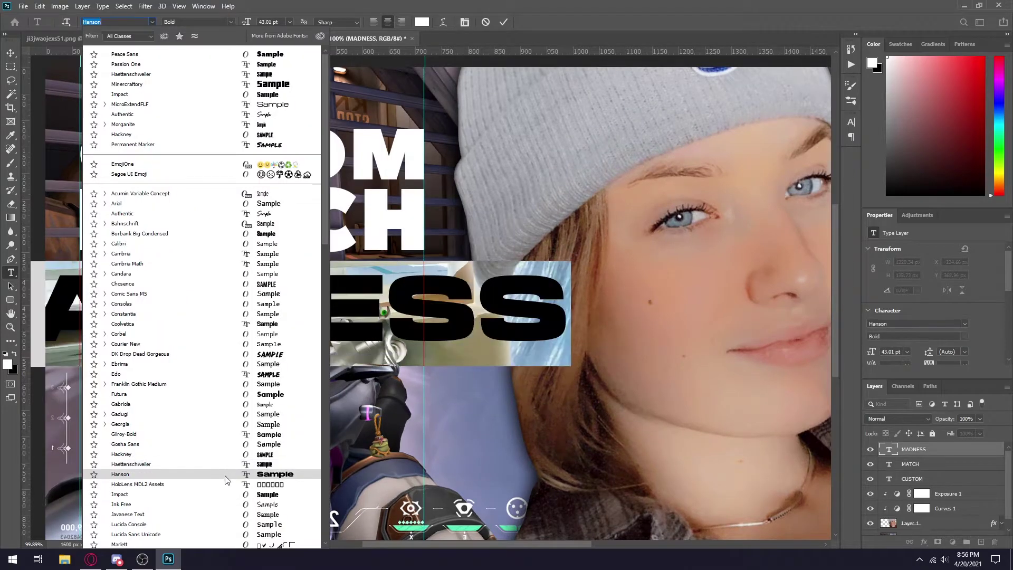
scroll(225, 499, "down", 2)
scroll(224, 444, "down", 10)
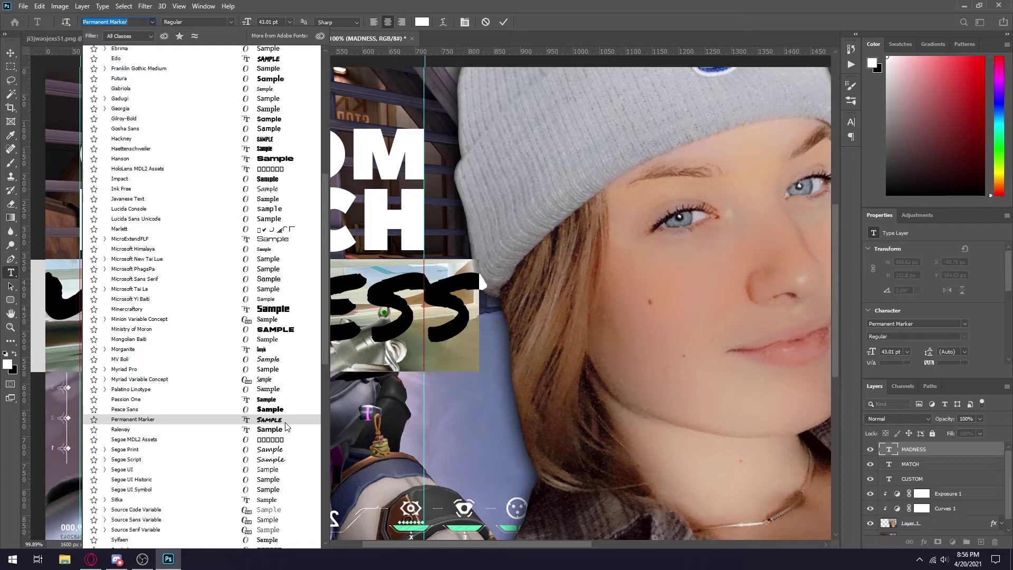
scroll(259, 359, "down", 5)
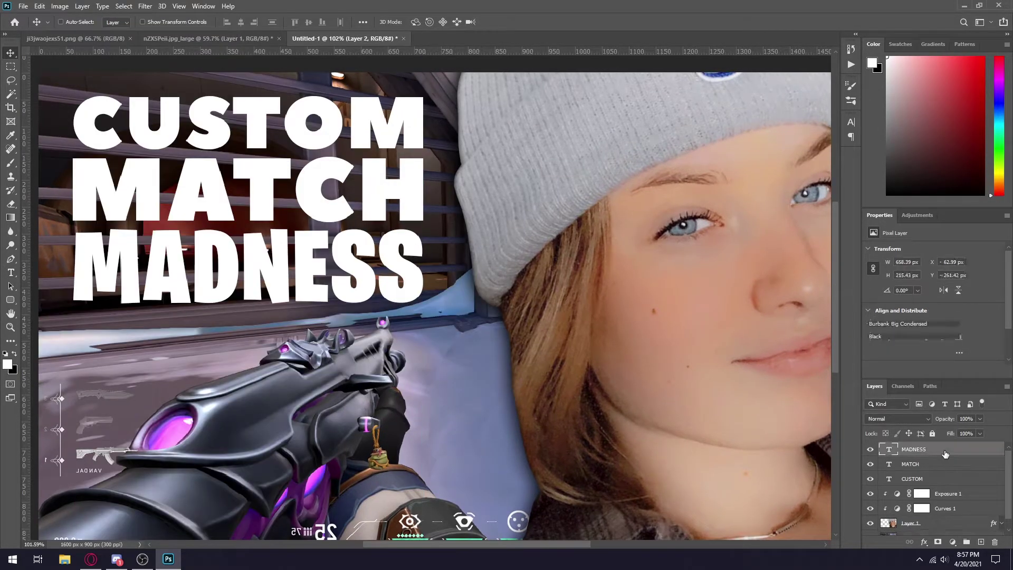
Style MADNESS with a red Color Overlay alongside Stroke, Gradient Overlay and Drop Shadow.
double_click(944, 454)
left_click_drag(242, 127, 730, 125)
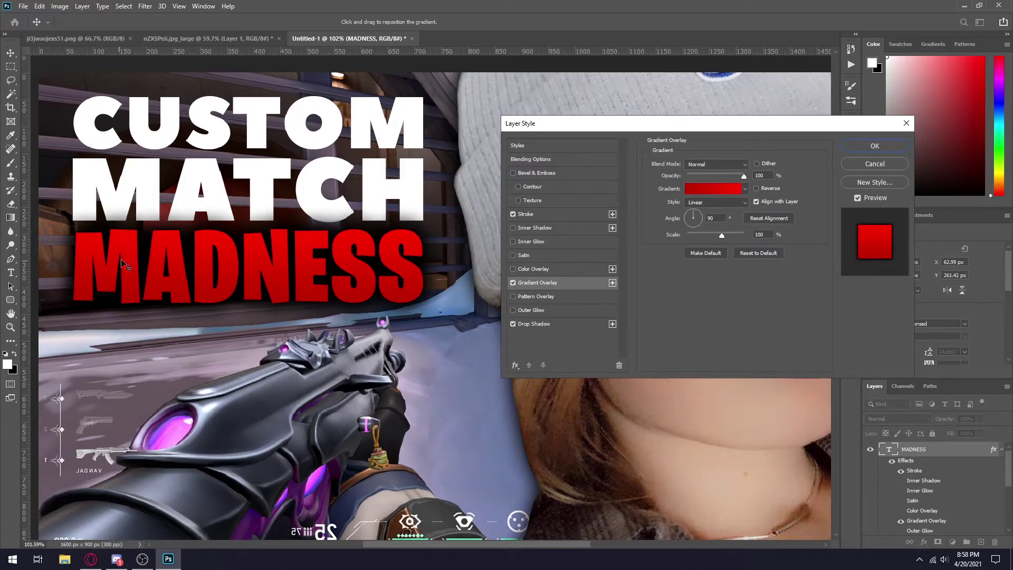
left_click(513, 269)
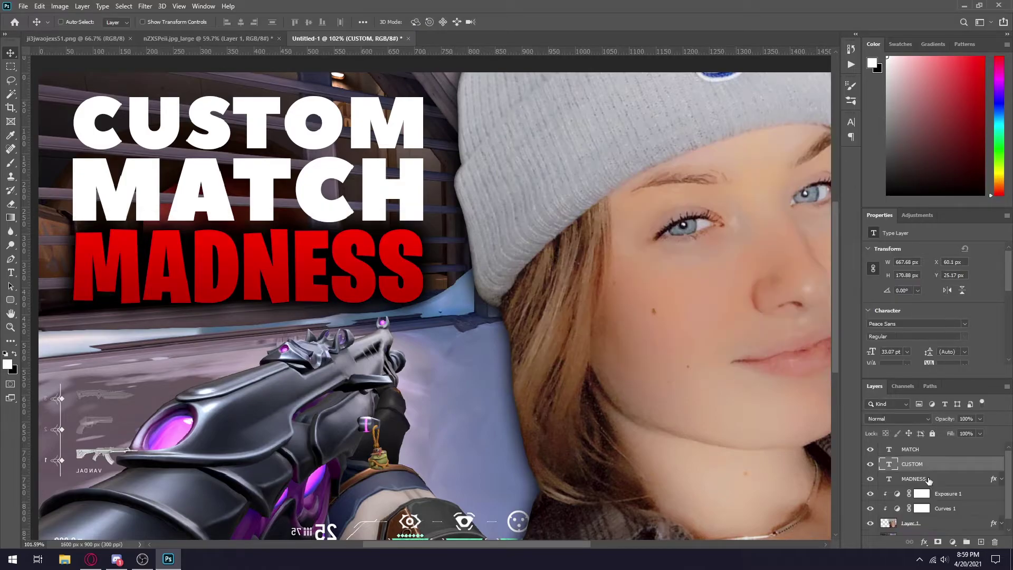
Copy MADNESS's layer style and paste it onto the MATCH and CUSTOM layers.
right_click(928, 479)
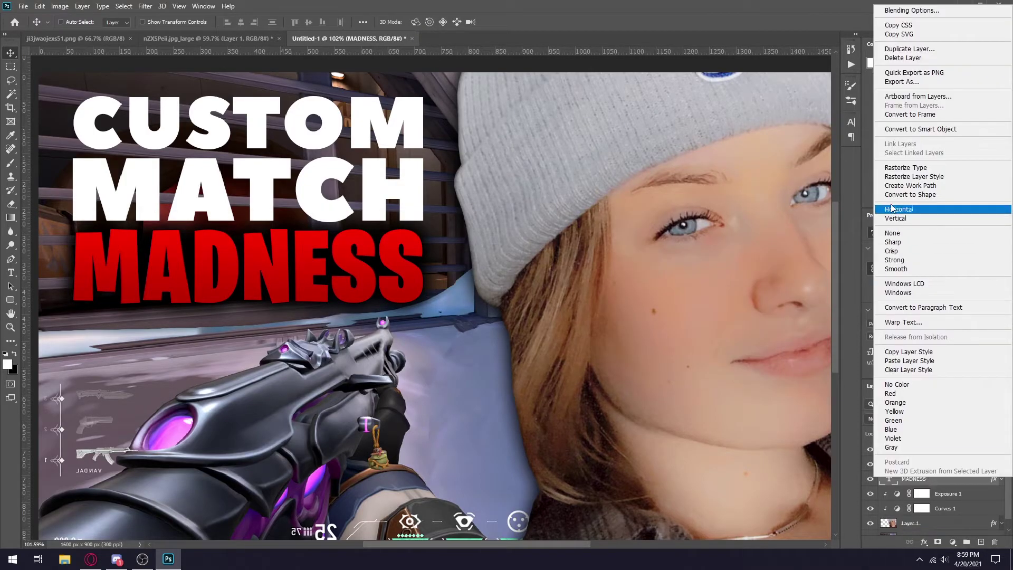
left_click(913, 350)
right_click(923, 481)
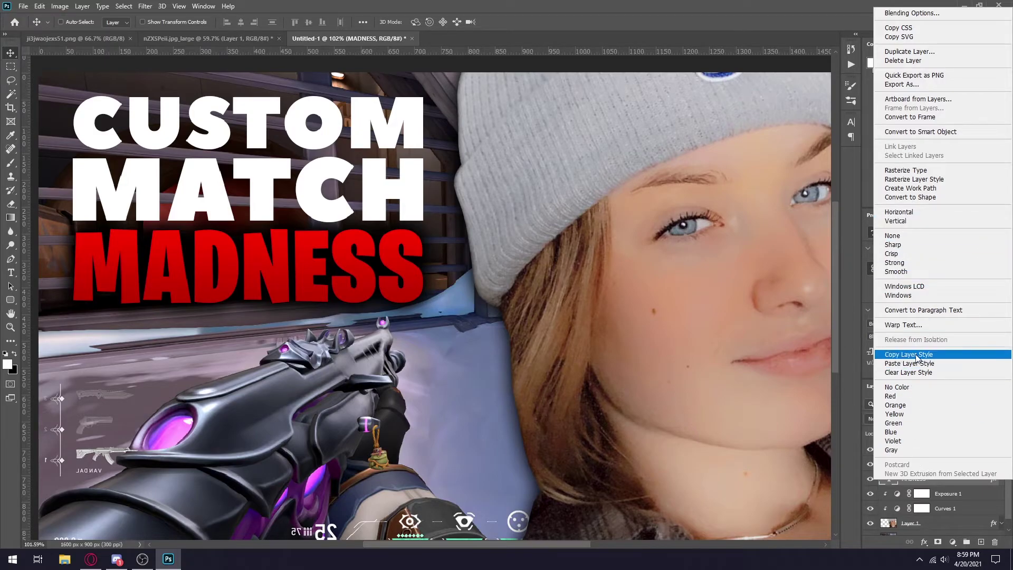
left_click(931, 357)
right_click(932, 464)
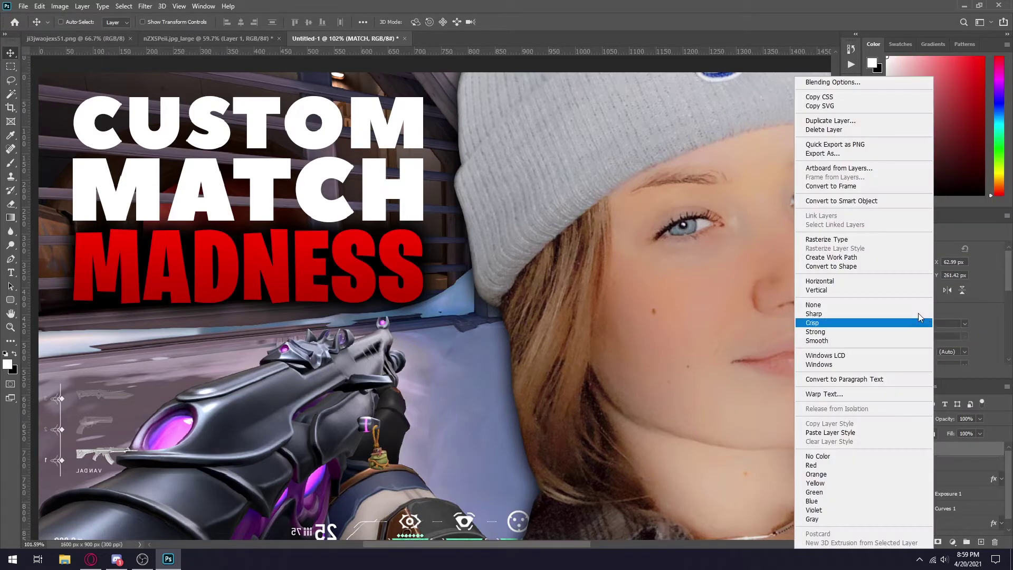
left_click(829, 432)
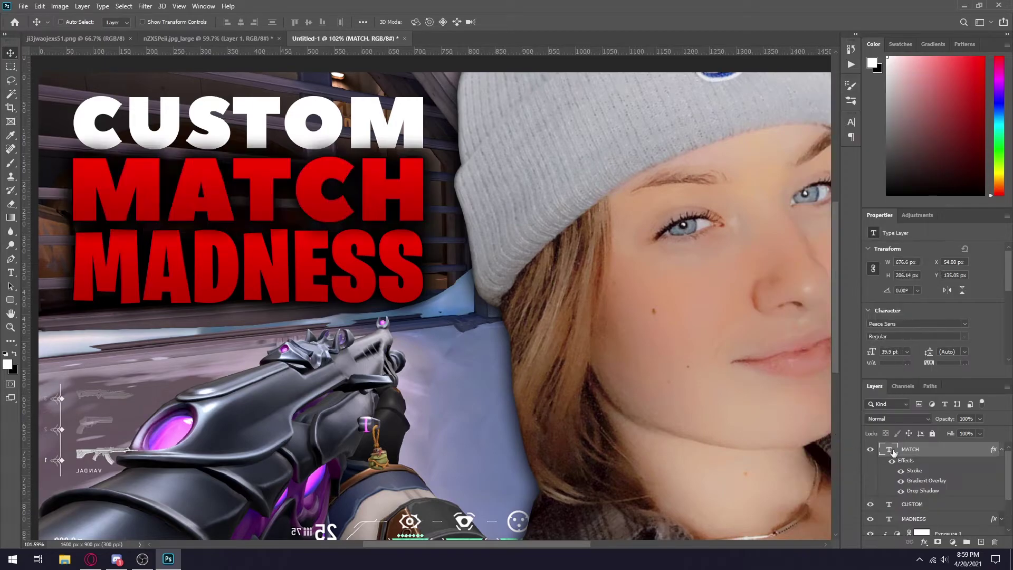
right_click(930, 463)
left_click(830, 432)
scroll(823, 448, "down", 1)
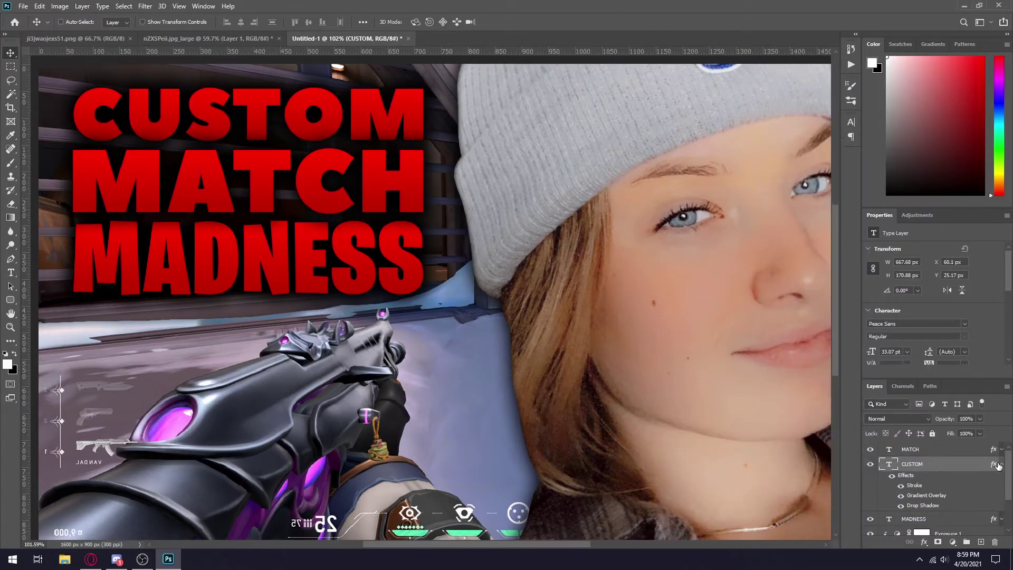
Remove MATCH's Gradient Overlay so it turns white, and give CUSTOM a blue gradient.
double_click(965, 453)
left_click(512, 282)
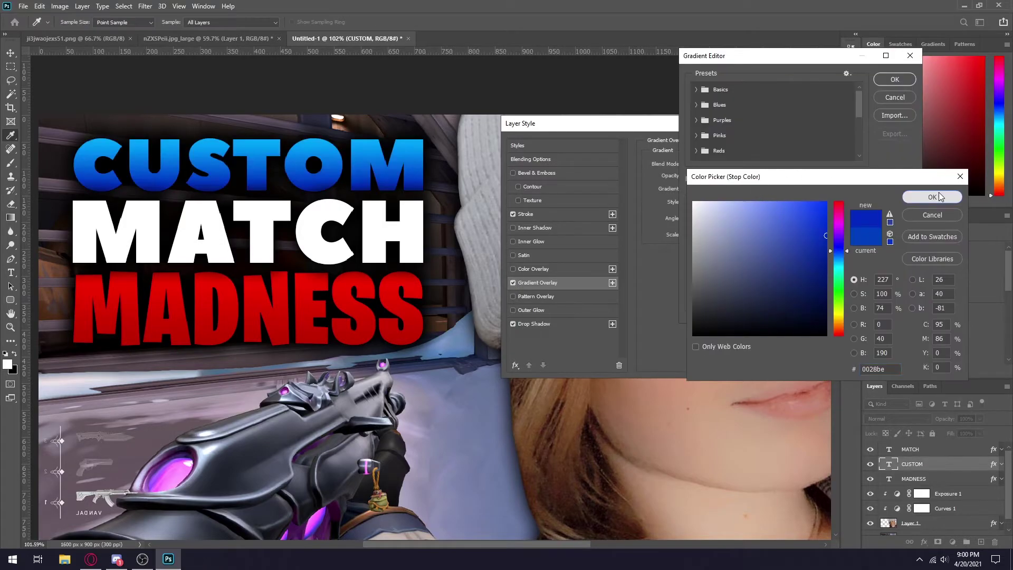
left_click(926, 194)
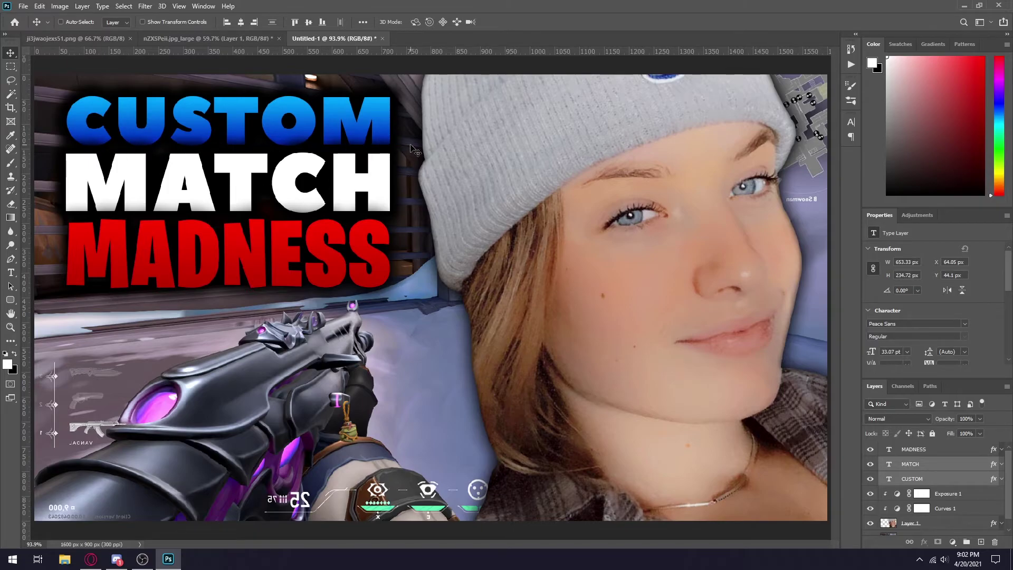
left_click(179, 182, "ctrl")
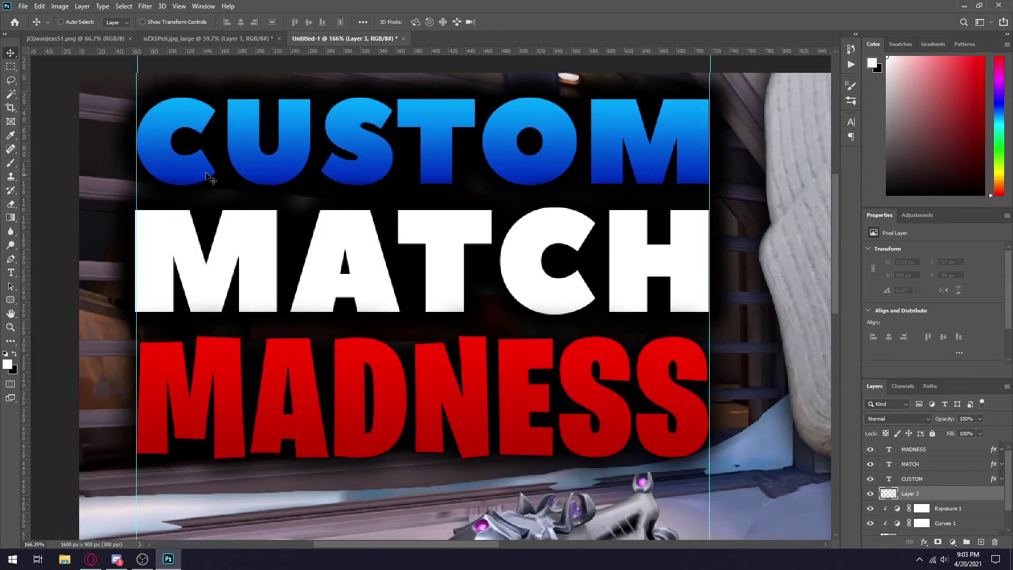
key("b")
left_click(6, 353)
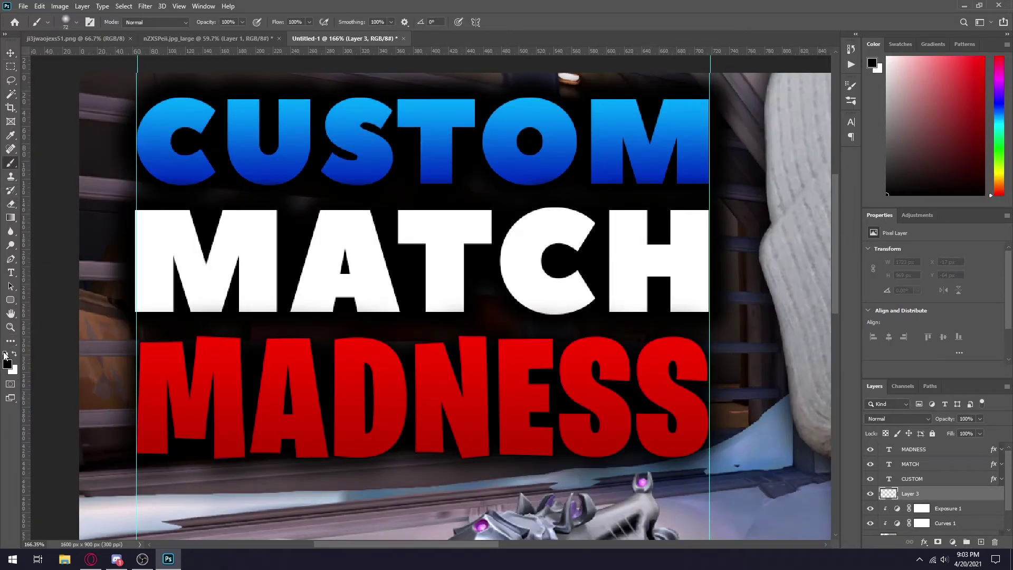
scroll(284, 205, "up", 3)
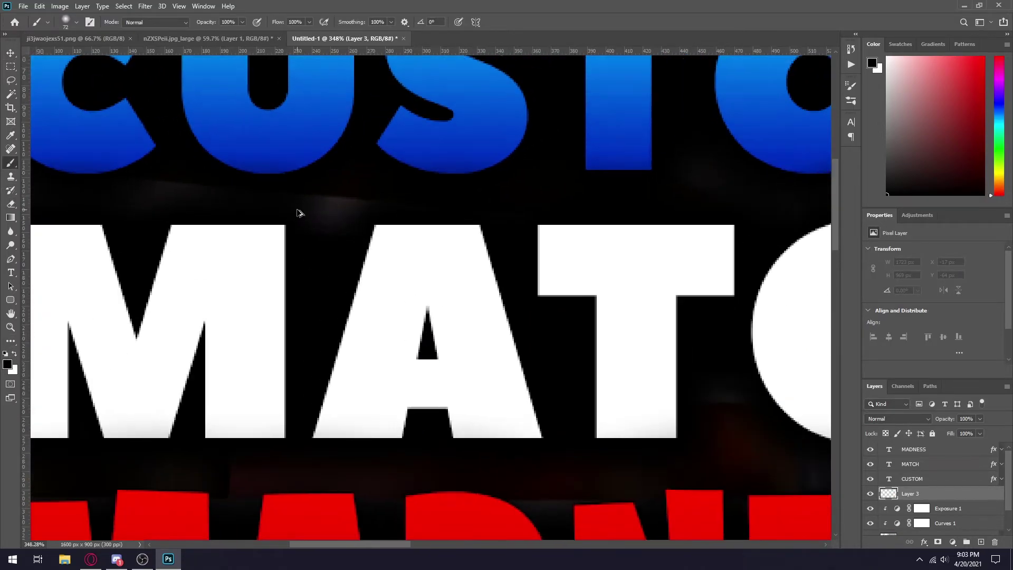
scroll(424, 207, "down", 5)
scroll(493, 362, "up", 4)
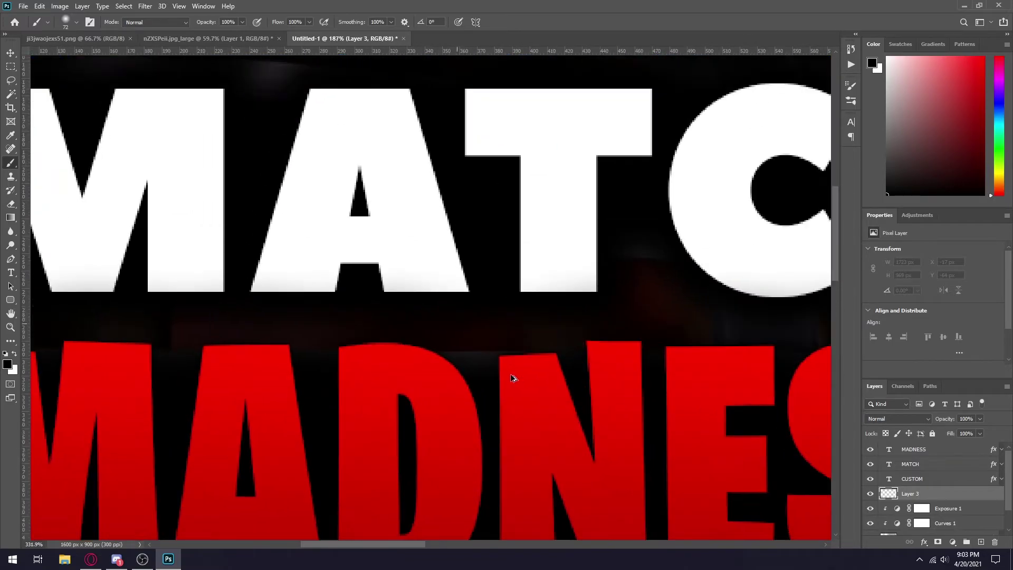
scroll(787, 334, "down", 2)
scroll(787, 334, "down", 3)
scroll(764, 340, "up", 3)
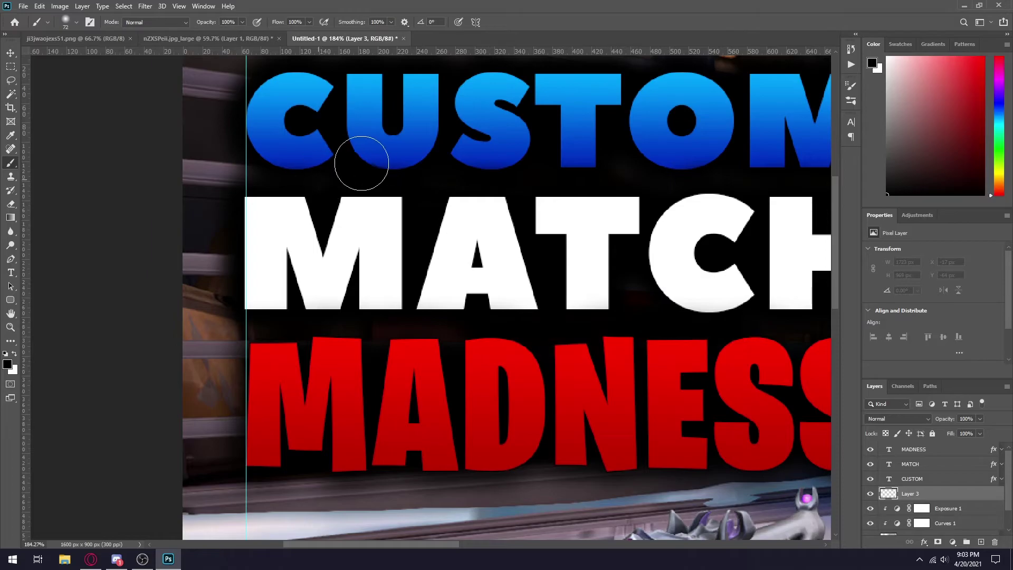
left_click_drag(337, 543, 393, 544)
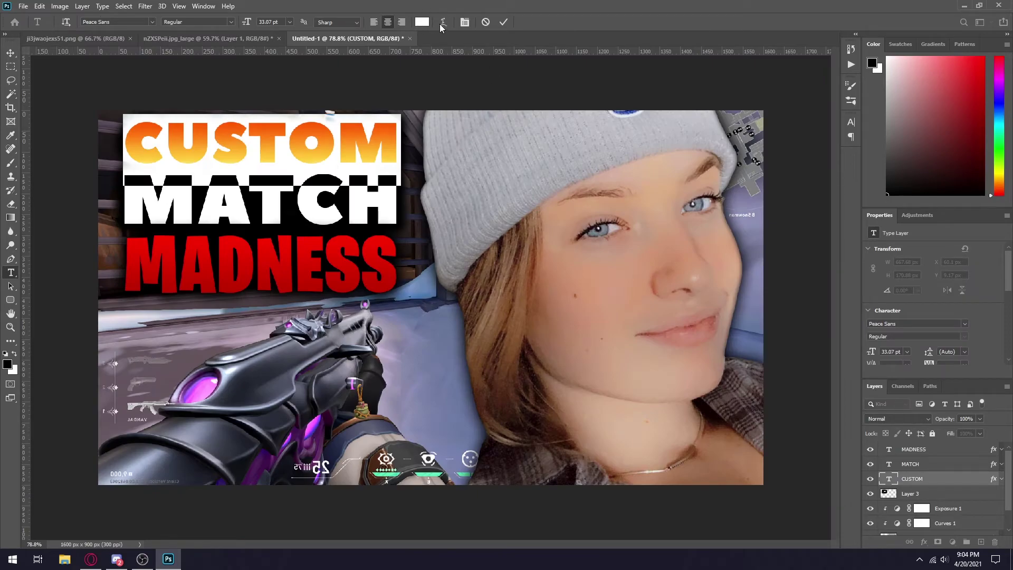
Warp the CUSTOM text with the Rise style, reducing the bend until nearly flat.
left_click(443, 23)
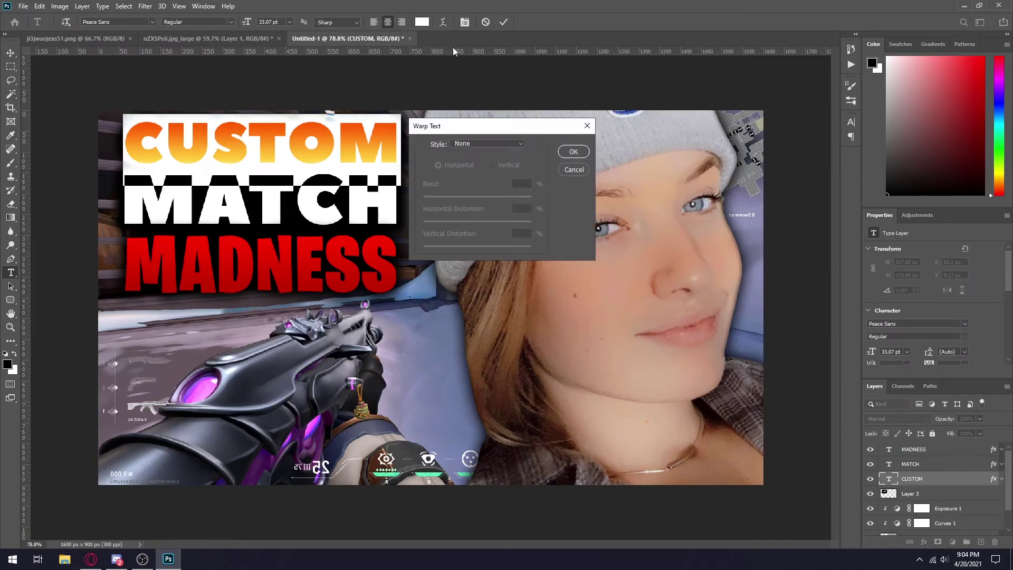
left_click(467, 144)
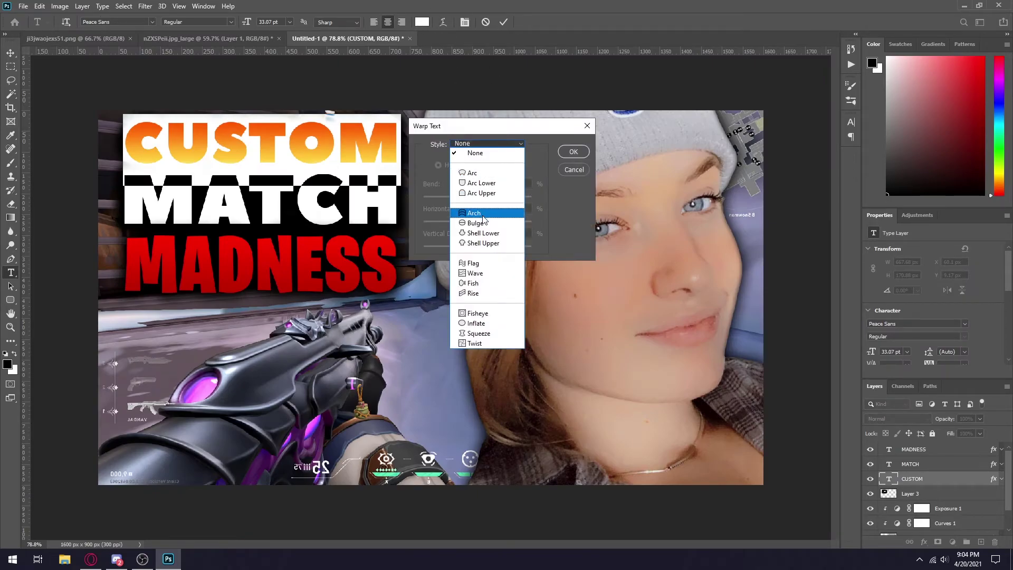
left_click(483, 293)
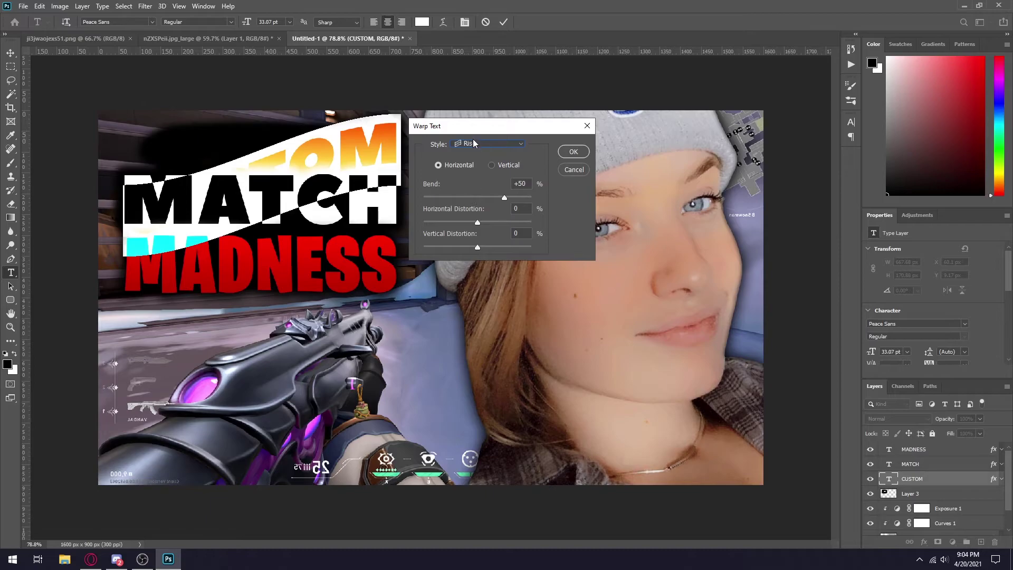
left_click_drag(492, 201, 476, 197)
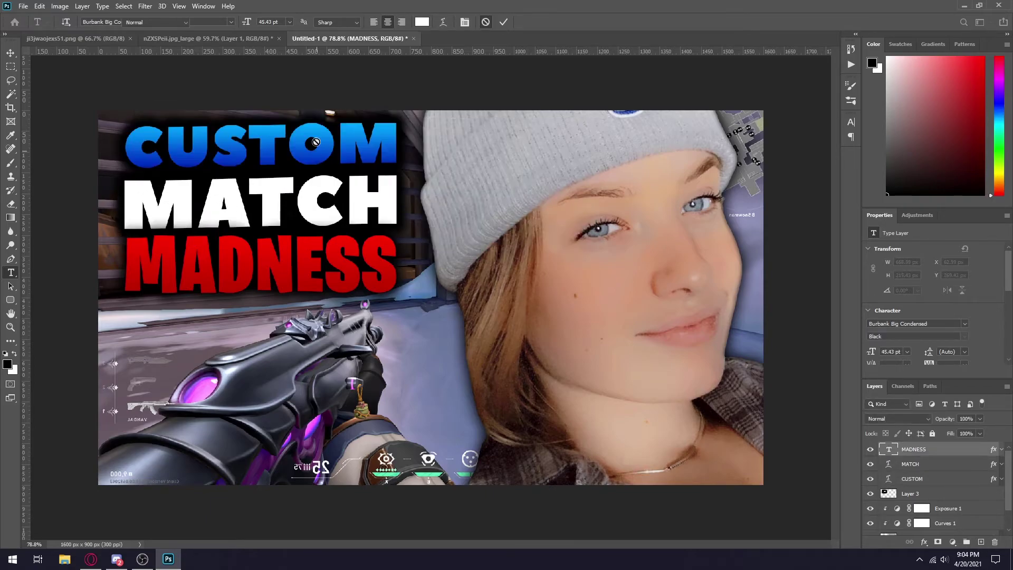
key("Escape")
key("b")
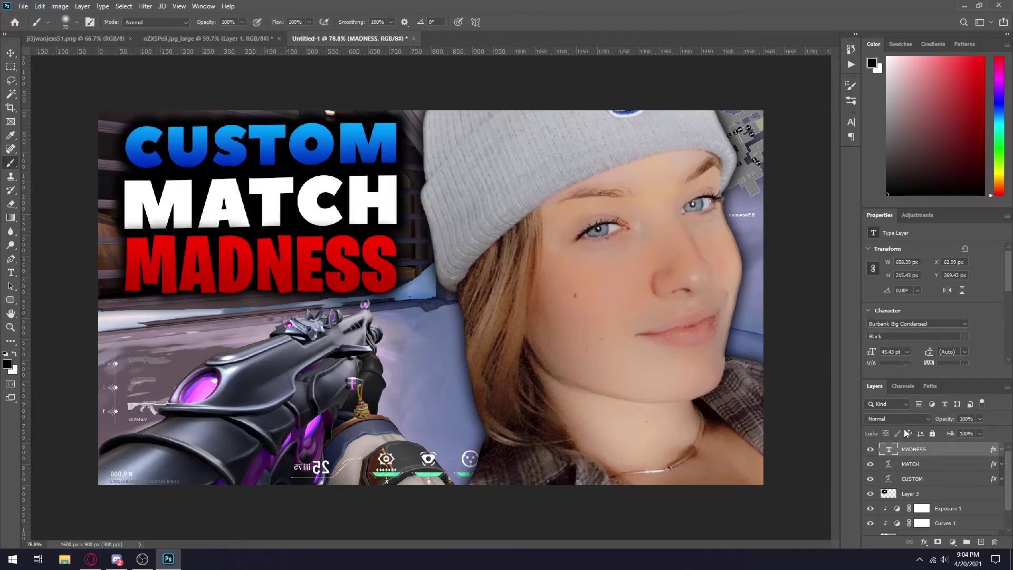
Apply a Twist warp with Bend -6 to the MADNESS text.
double_click(891, 450)
left_click(443, 22)
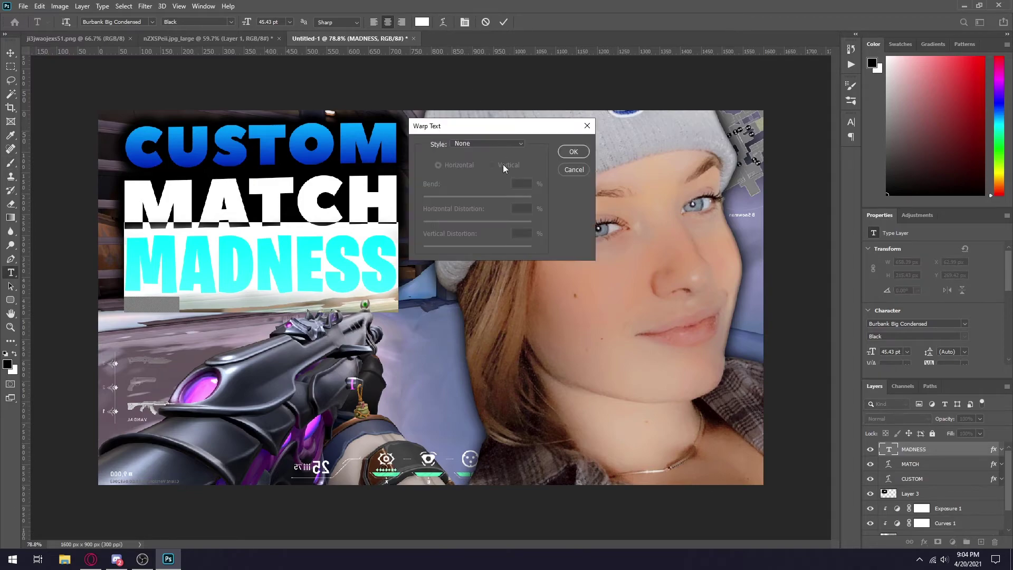
left_click(489, 143)
left_click(467, 144)
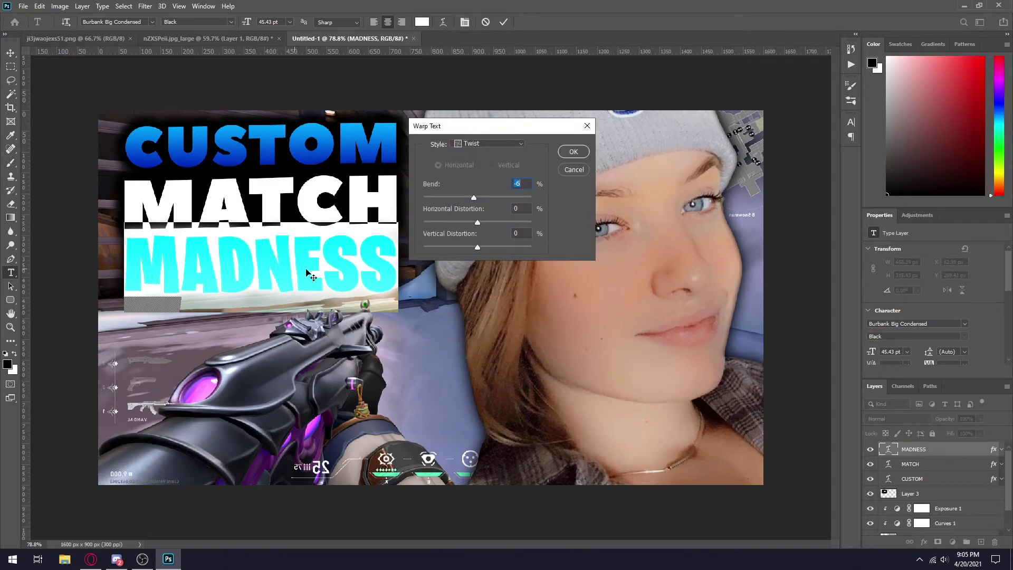
left_click(573, 153)
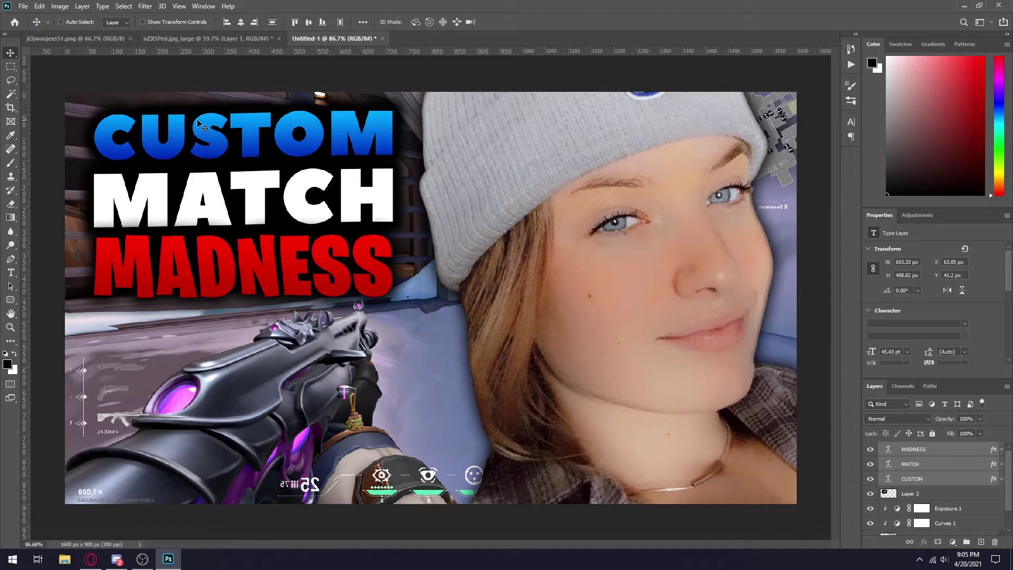
key("ctrl+t")
Scale the title block to about 102% and add a new layer above Layer 2.
left_click_drag(395, 108, 413, 131)
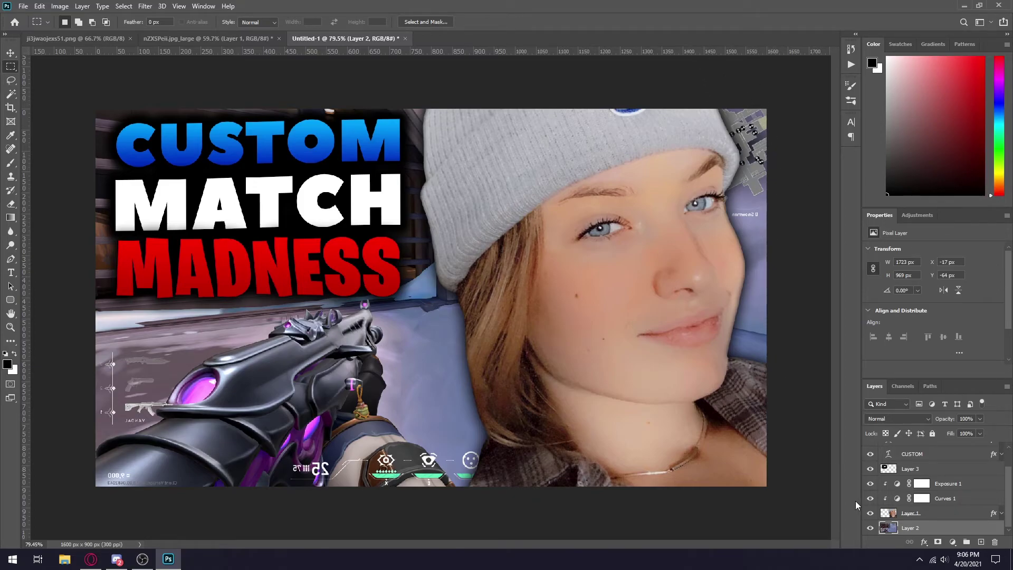
left_click(981, 543)
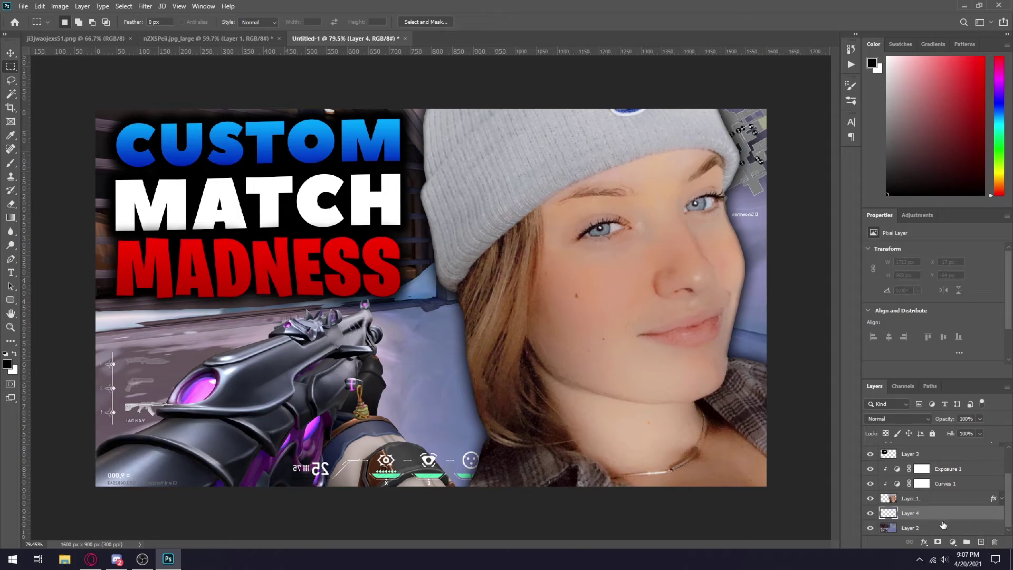
Select a full-height strip on the right edge and fill it with near-white #f9f9f9.
right_click(10, 66)
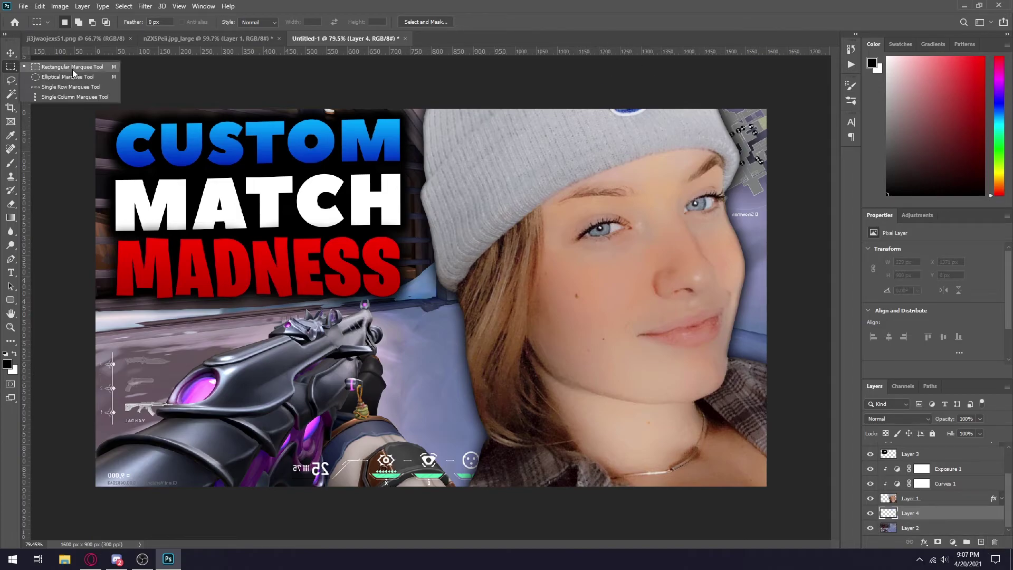
left_click(53, 69)
left_click_drag(655, 79, 775, 496)
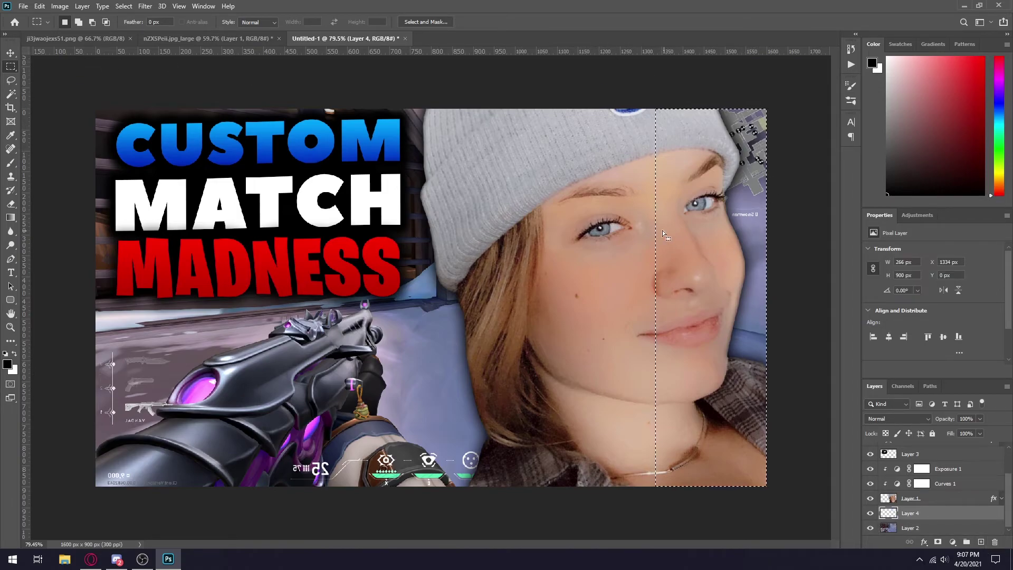
right_click(719, 211)
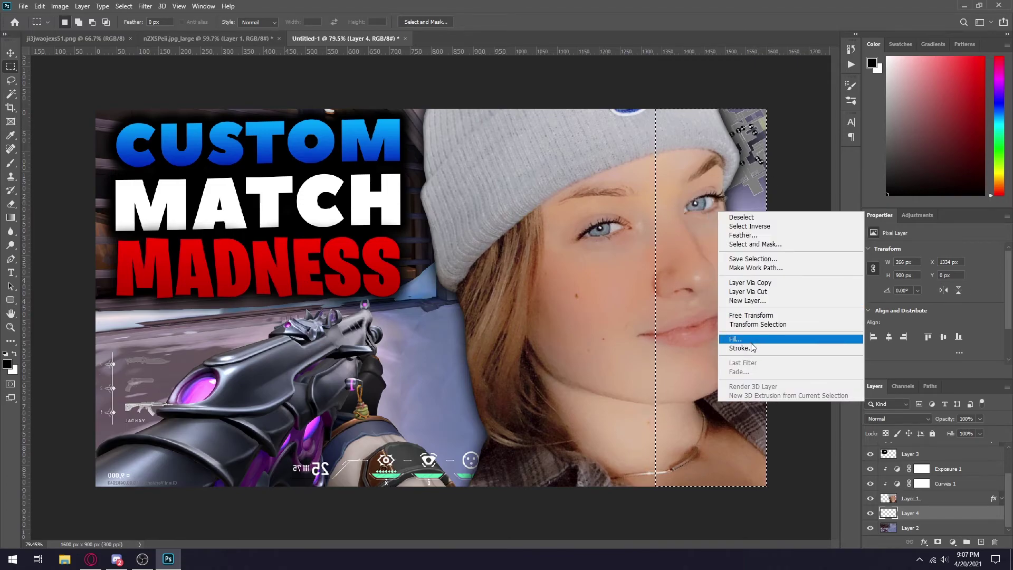
left_click(752, 341)
left_click(510, 147)
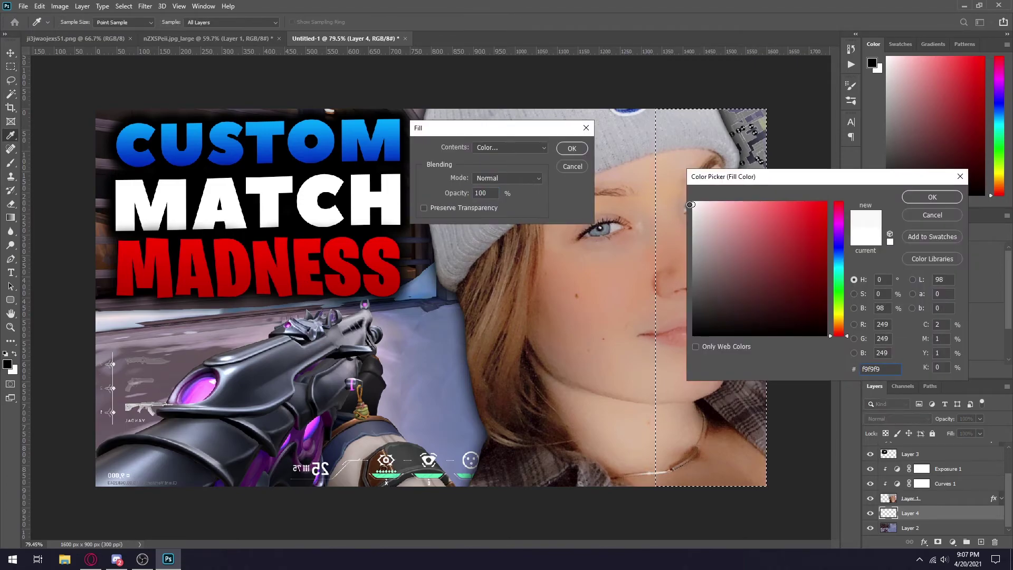
left_click(687, 205)
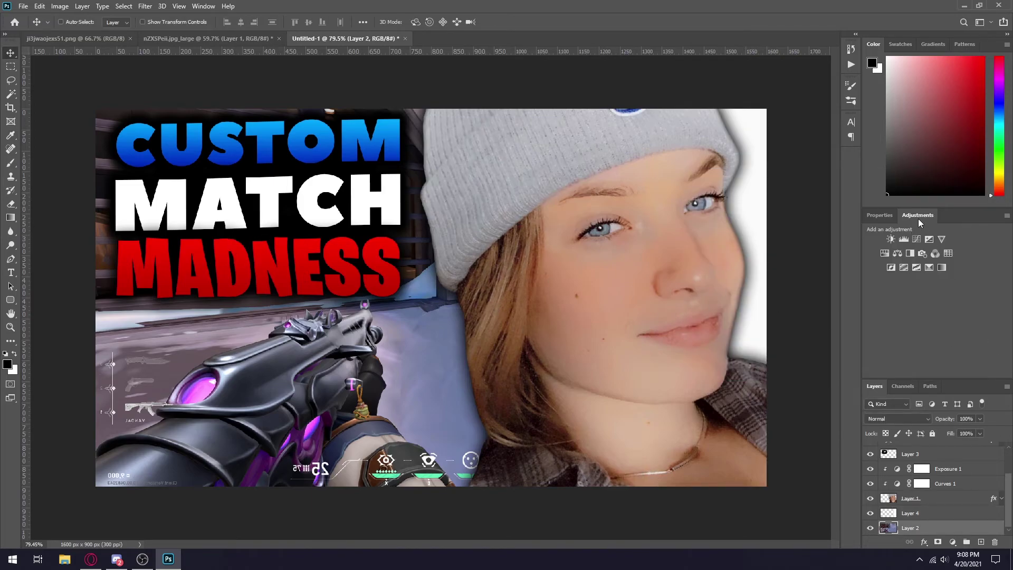
Select all layers and merge them into one.
key("ctrl+alt+a")
right_click(935, 464)
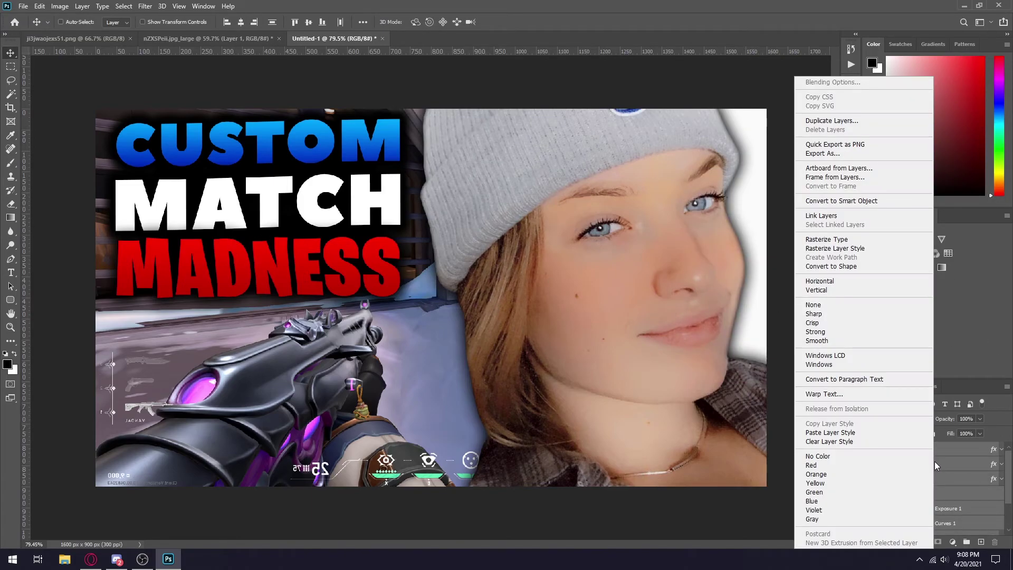
right_click(944, 480)
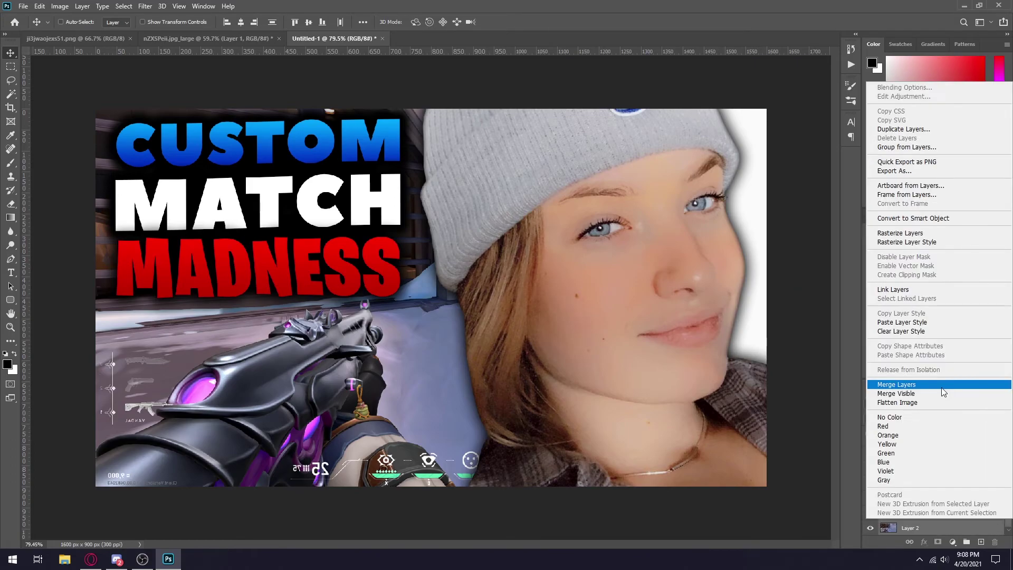
left_click(893, 384)
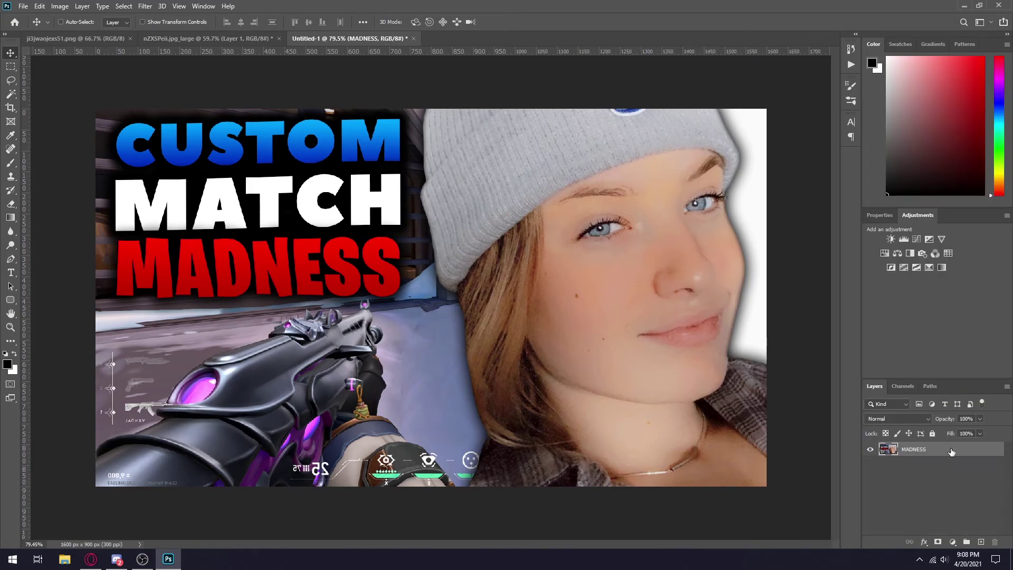
Add a Hue/Saturation adjustment raising saturation and lightness +1, then merge it down.
left_click(884, 253)
left_click_drag(929, 331, 932, 331)
left_click_drag(933, 312, 939, 312)
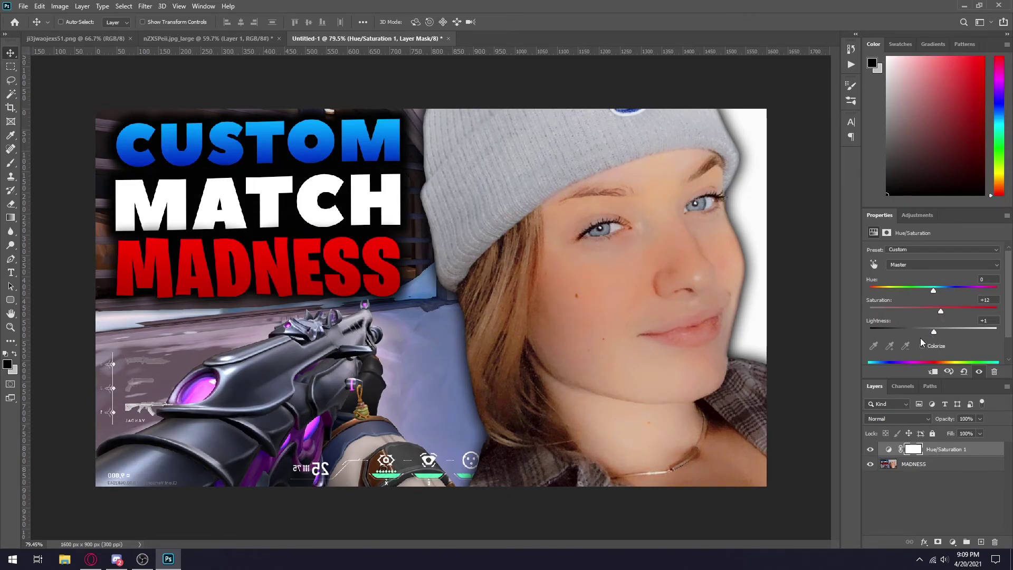
left_click(990, 322)
key("Delete")
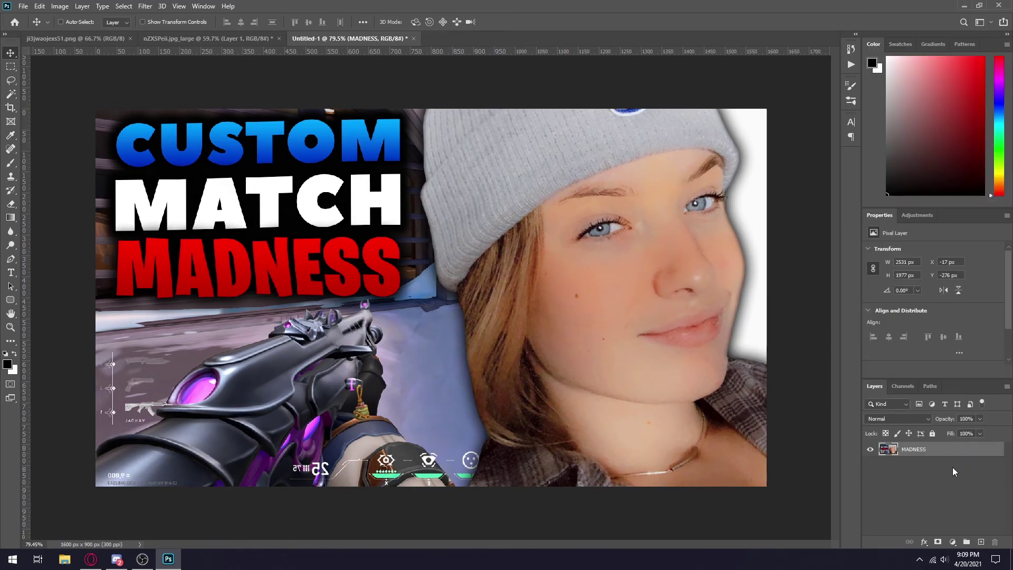
Open the Filter menu, then close it without applying a filter.
left_click(145, 6)
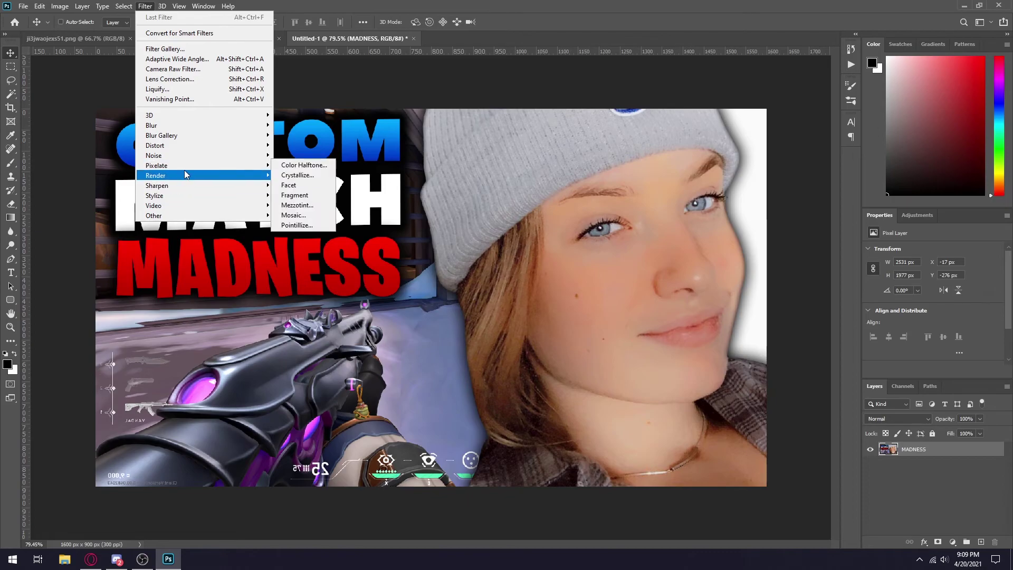
left_click(306, 227)
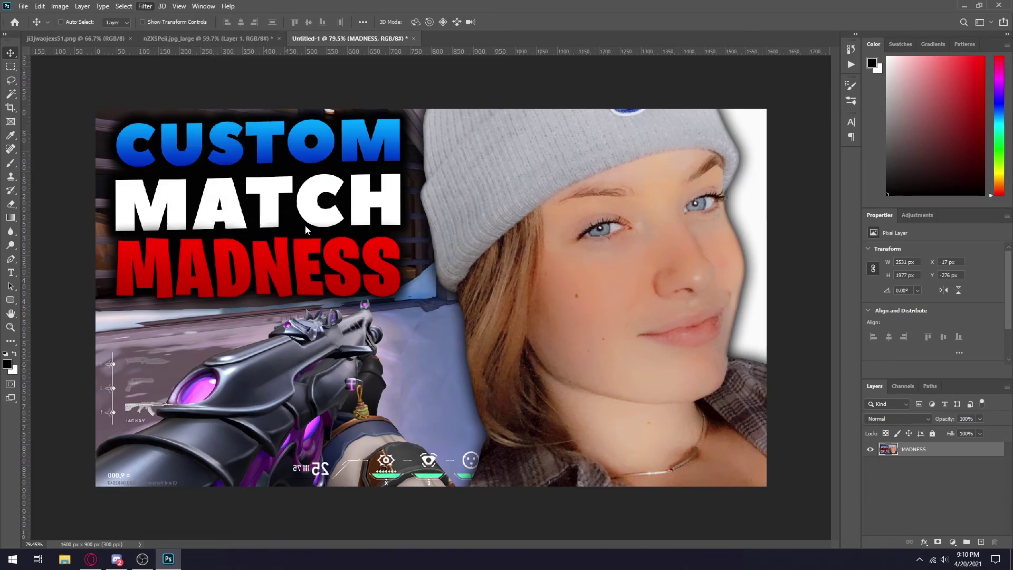